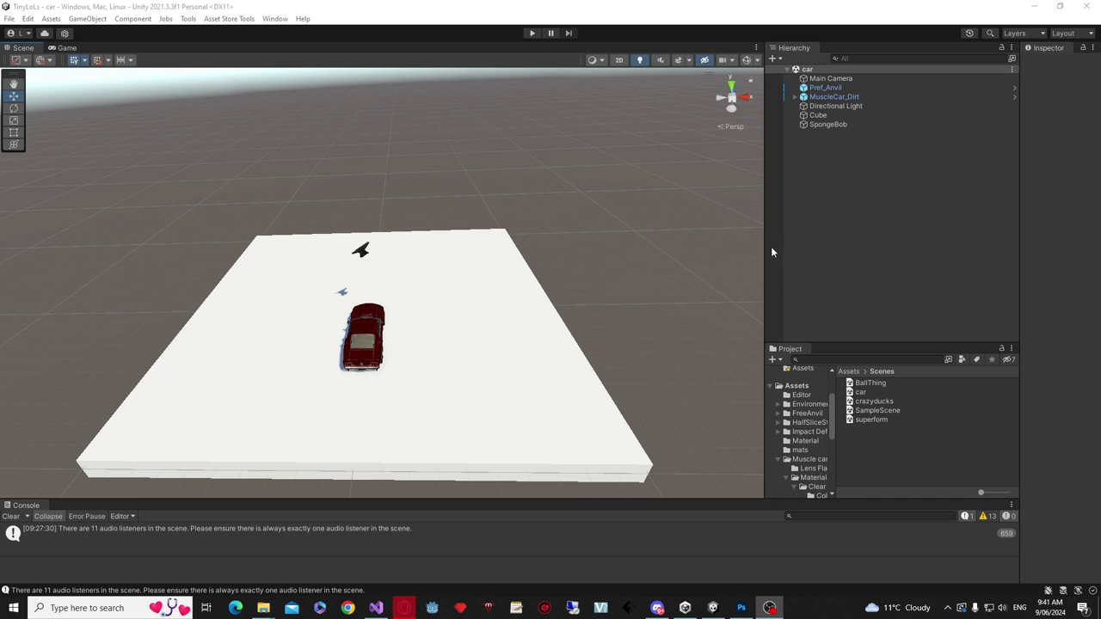
Widen the Scene view, open the Easy Scene Loader tool and dock it between the Scene view and the Hierarchy.
left_click_drag(764, 245, 791, 247)
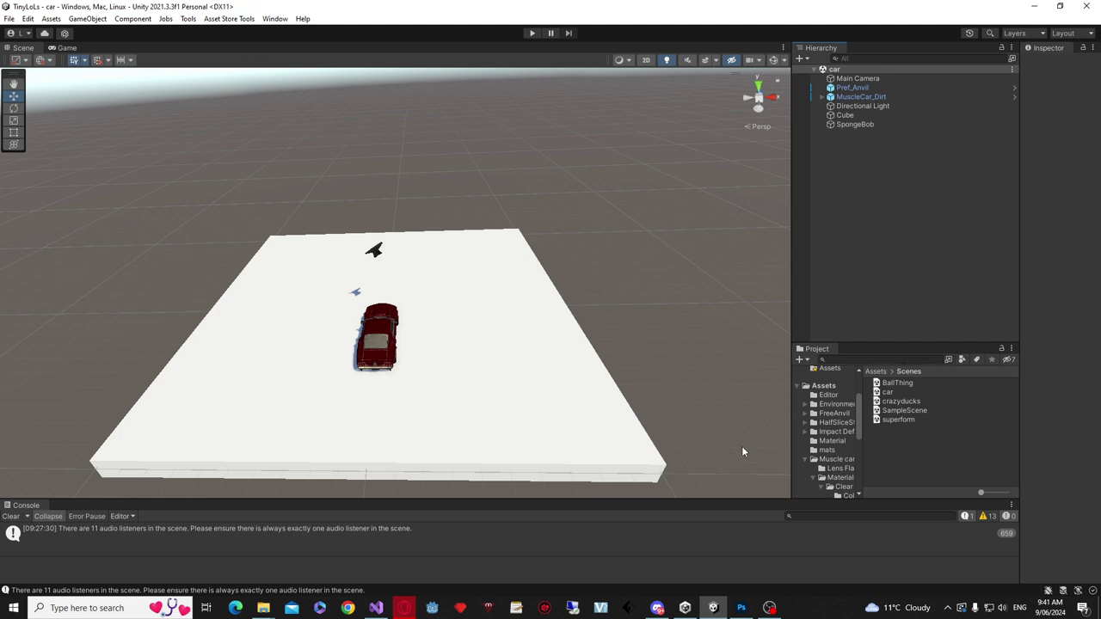
left_click(184, 23)
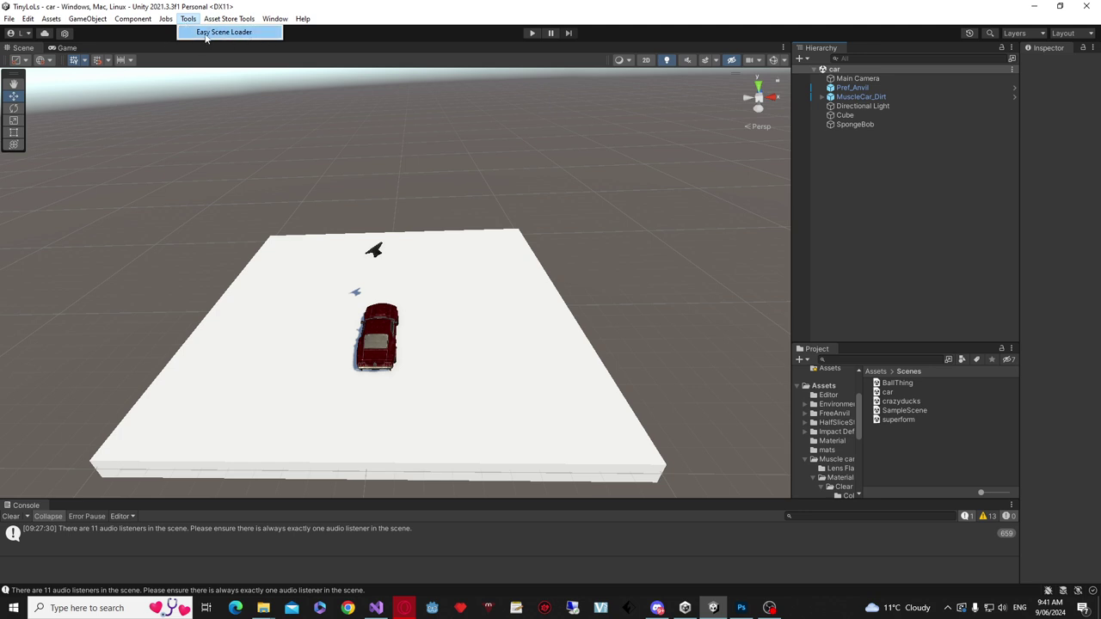
left_click(206, 34)
left_click_drag(506, 123, 721, 169)
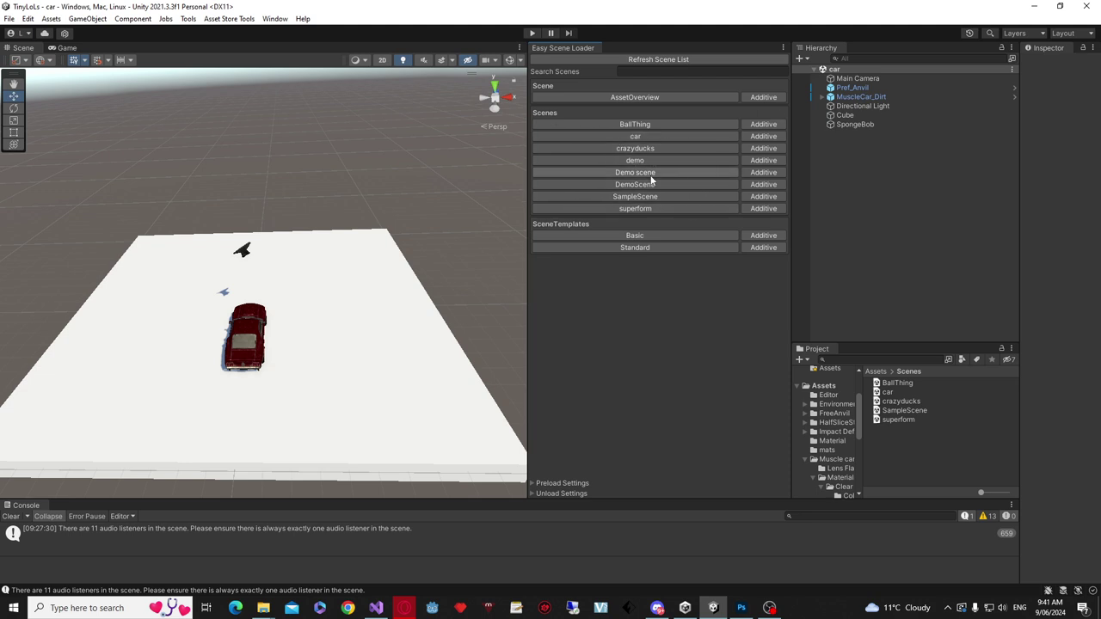
Open the demo, superform and BallThing scenes in turn through the scene loader and view BallThing's ring and ball.
left_click(626, 161)
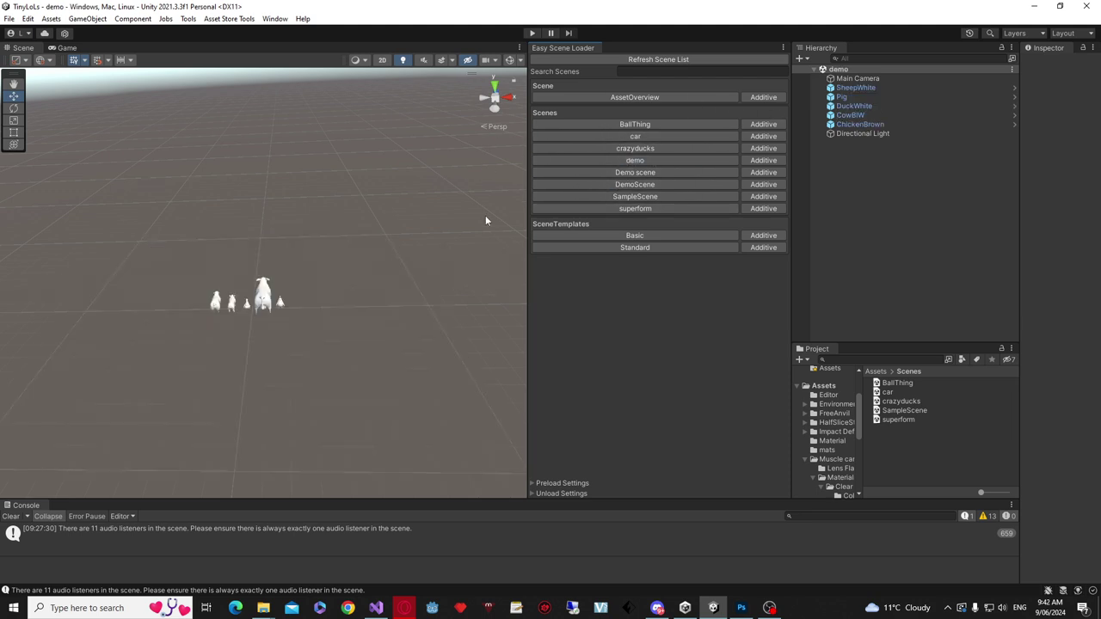
left_click(611, 208)
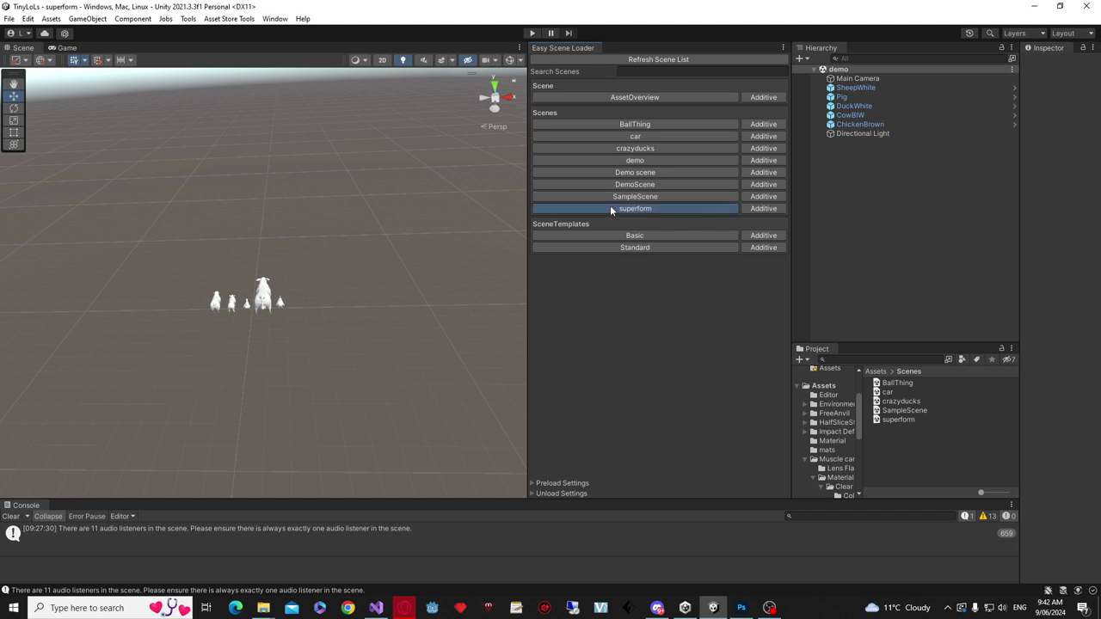
left_click(634, 124)
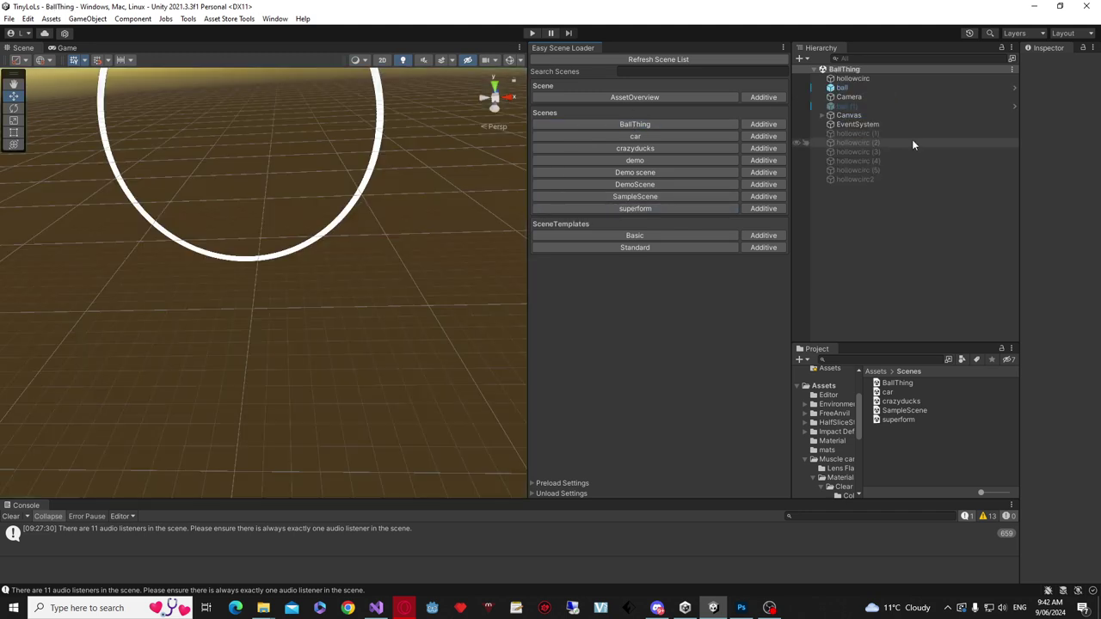
right_click_drag(423, 240, 404, 206)
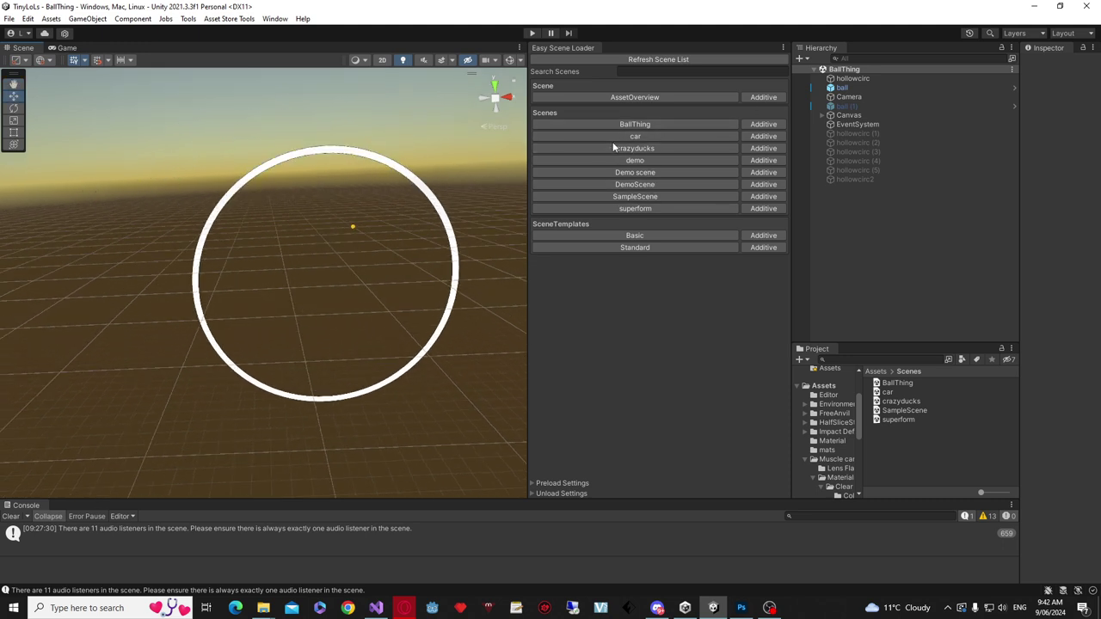
Load the car scene additively alongside BallThing, inspect the combined scenes, and unload car again.
left_click(763, 136)
right_click_drag(292, 215, 238, 253)
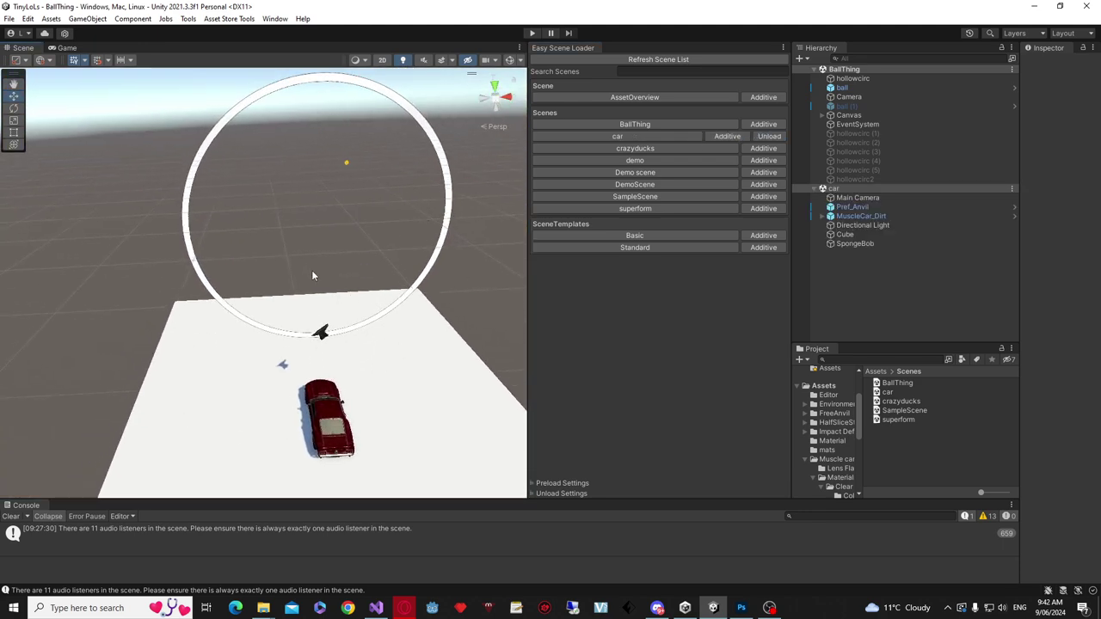
left_click(768, 136)
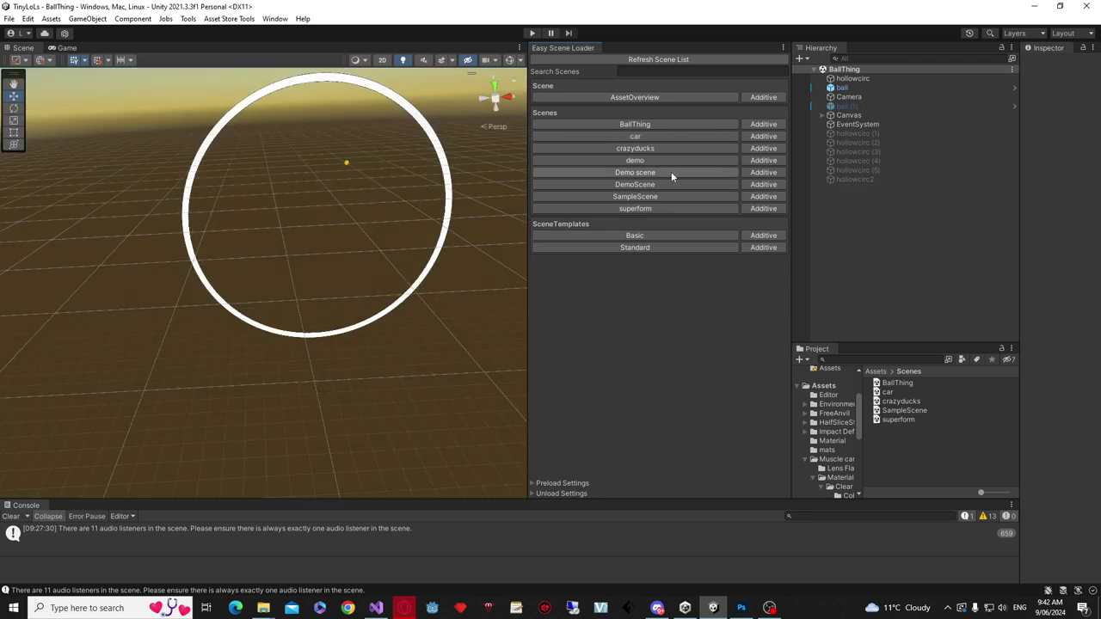
Load Demo scene and car additively on top of BallThing, and unload both of them.
left_click(773, 170)
left_click(768, 137)
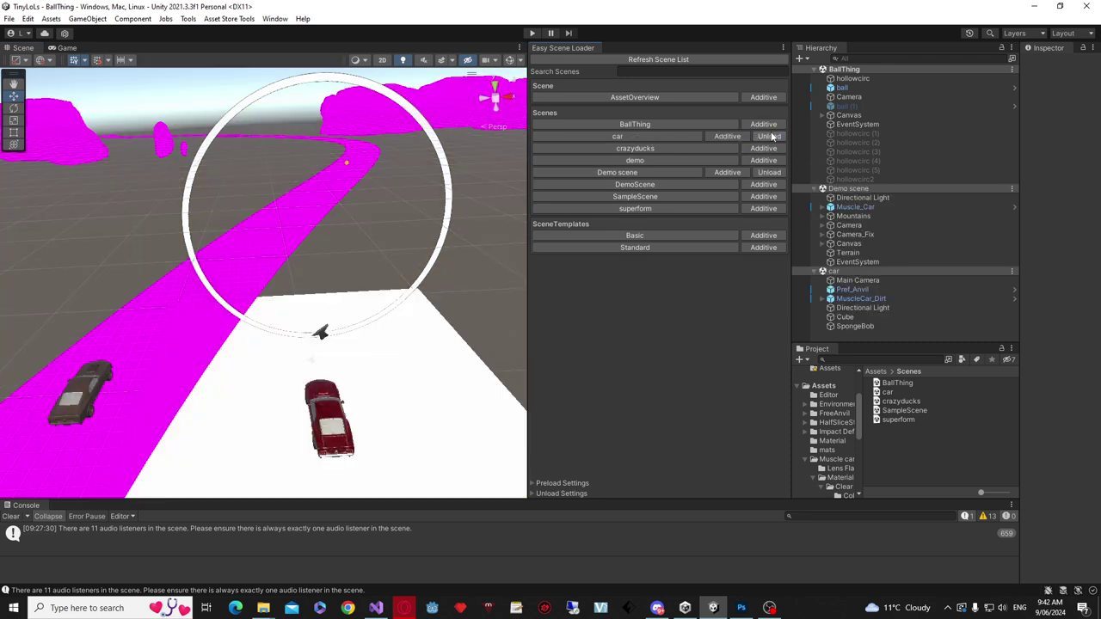
left_click(769, 172)
left_click(767, 138)
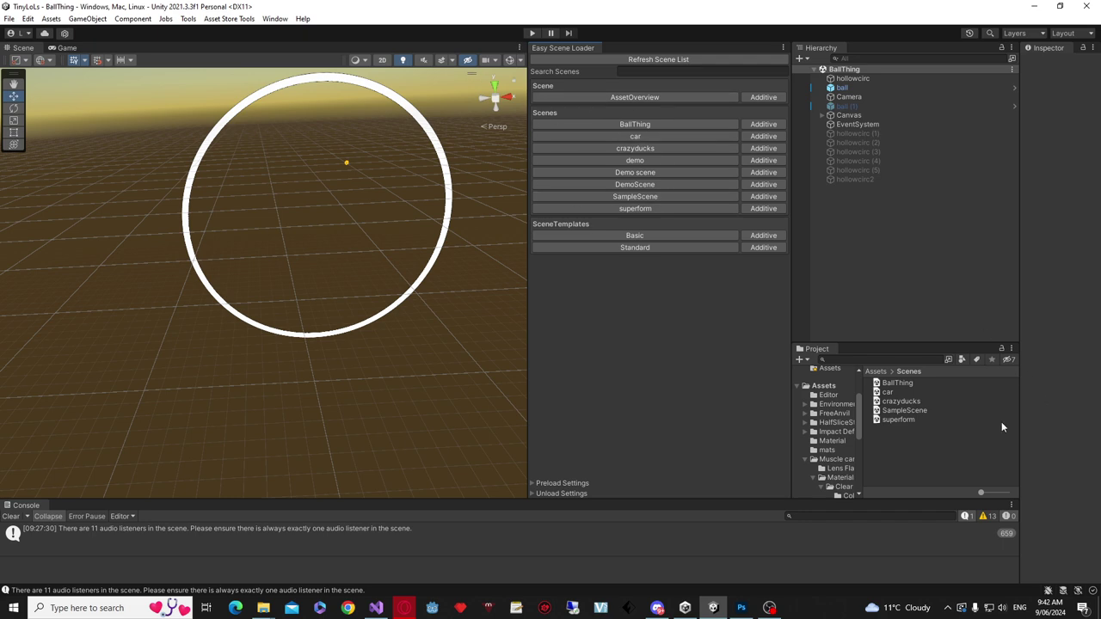
Create a folder named New Scenes inside the Assets/Scenes folder.
scroll(839, 425, "down", 5)
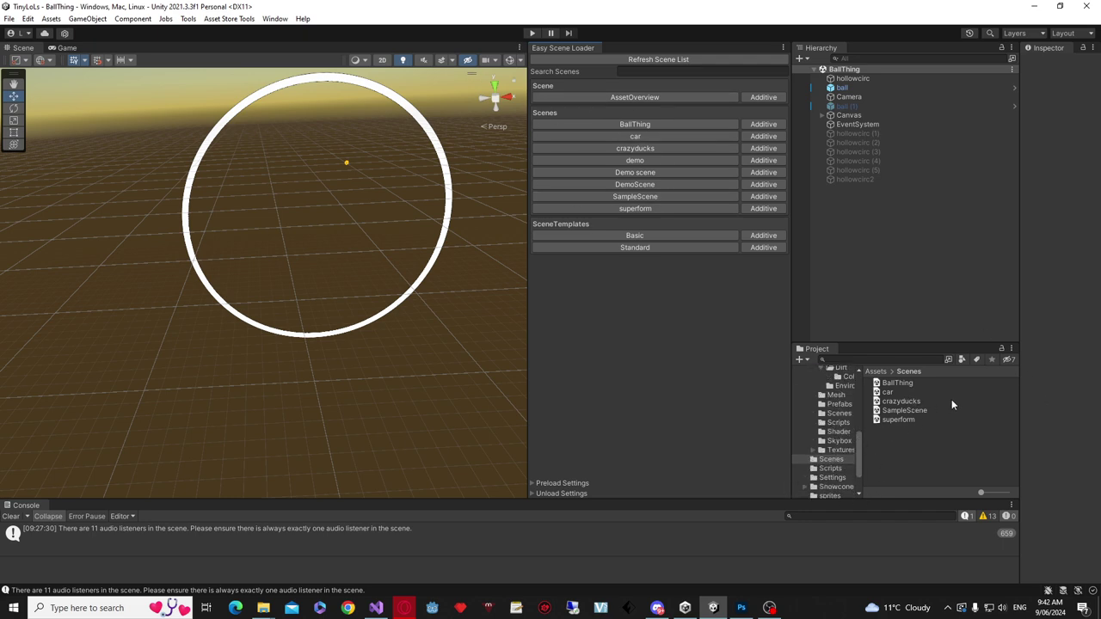
right_click(897, 445)
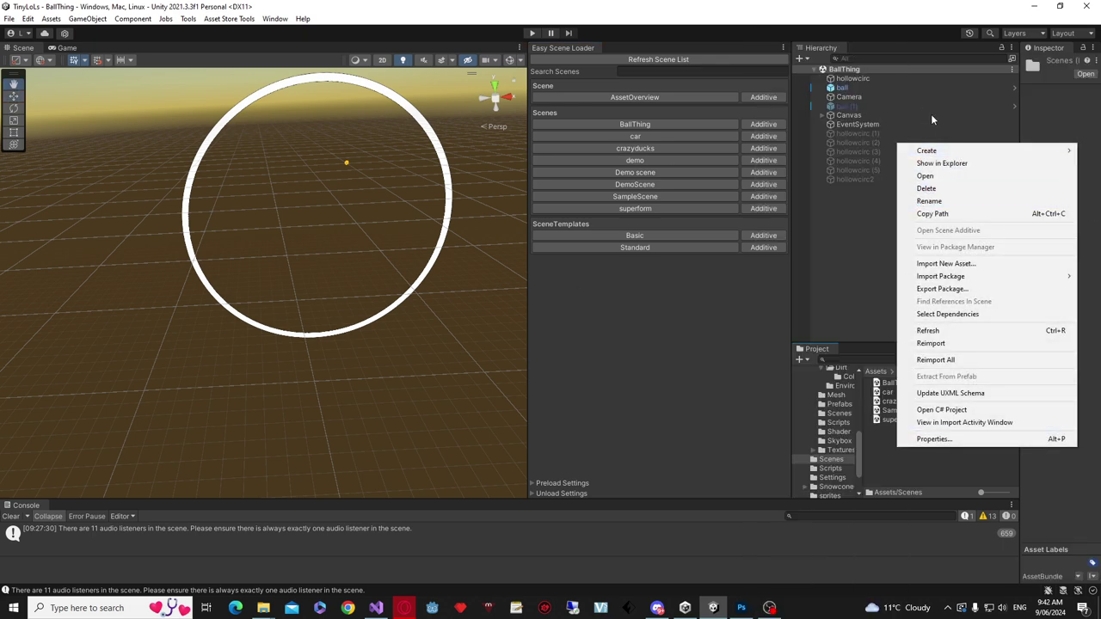
mouse_move(926, 150)
left_click(819, 38)
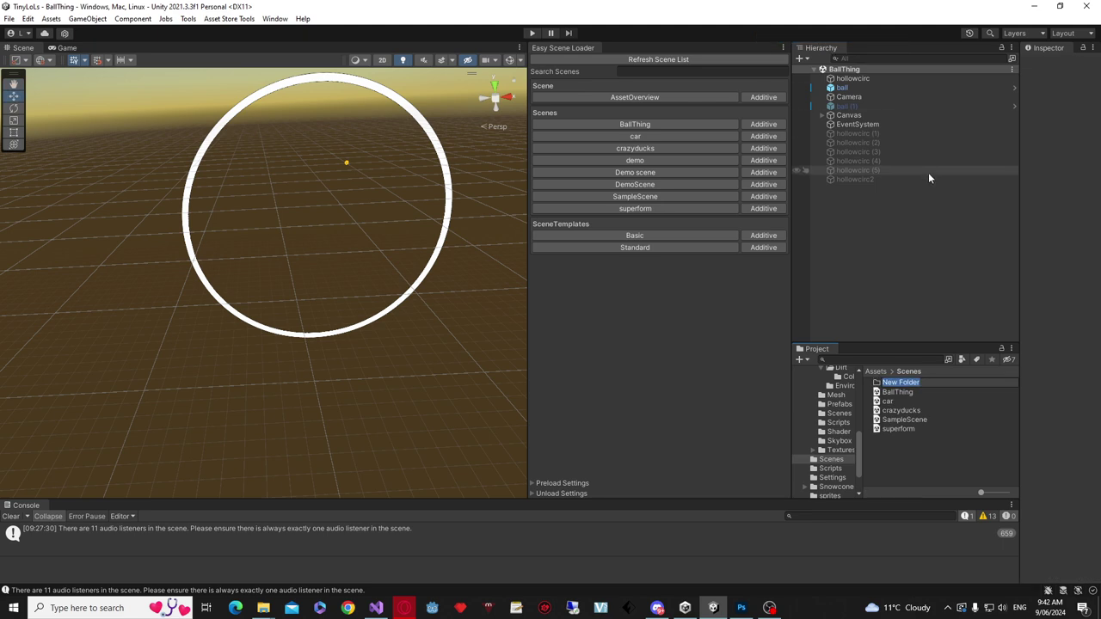
type("New Scenes")
key("Return")
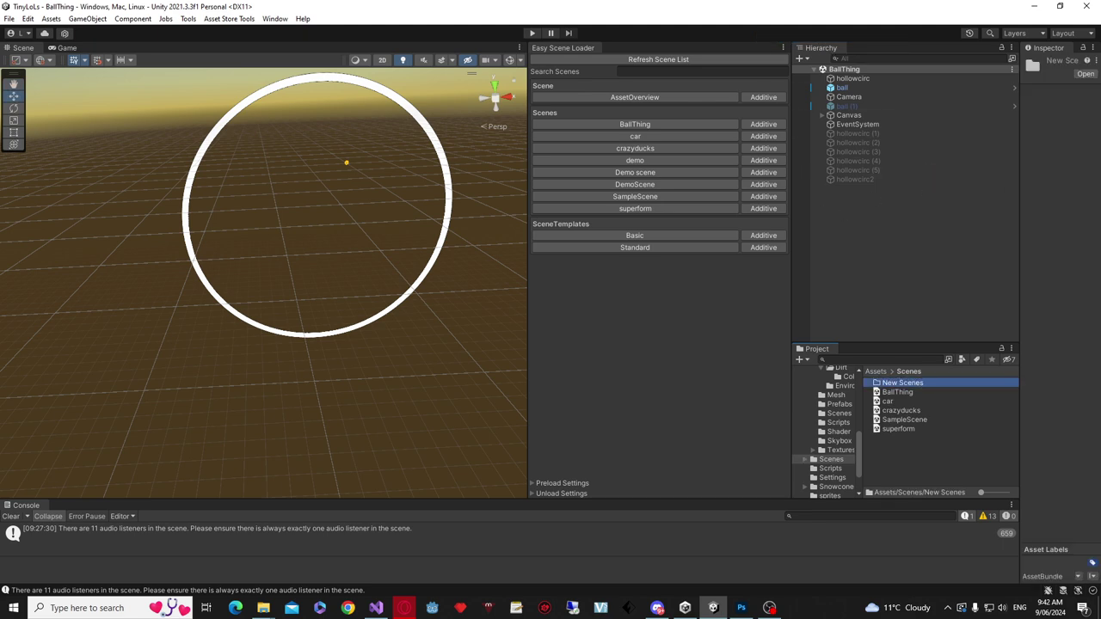
Move the BallThing and car scene files into the New Scenes folder.
left_click(887, 401)
left_click(896, 392, "shift")
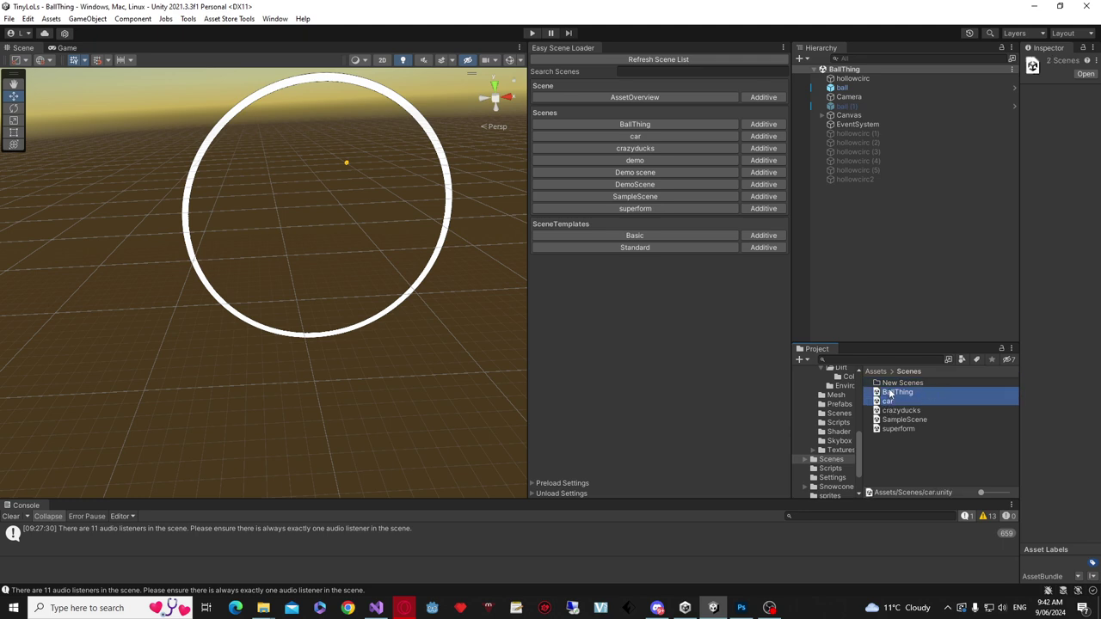
mouse_move(892, 393)
left_mouse_down()
mouse_move(916, 388)
mouse_move(905, 382)
left_mouse_up()
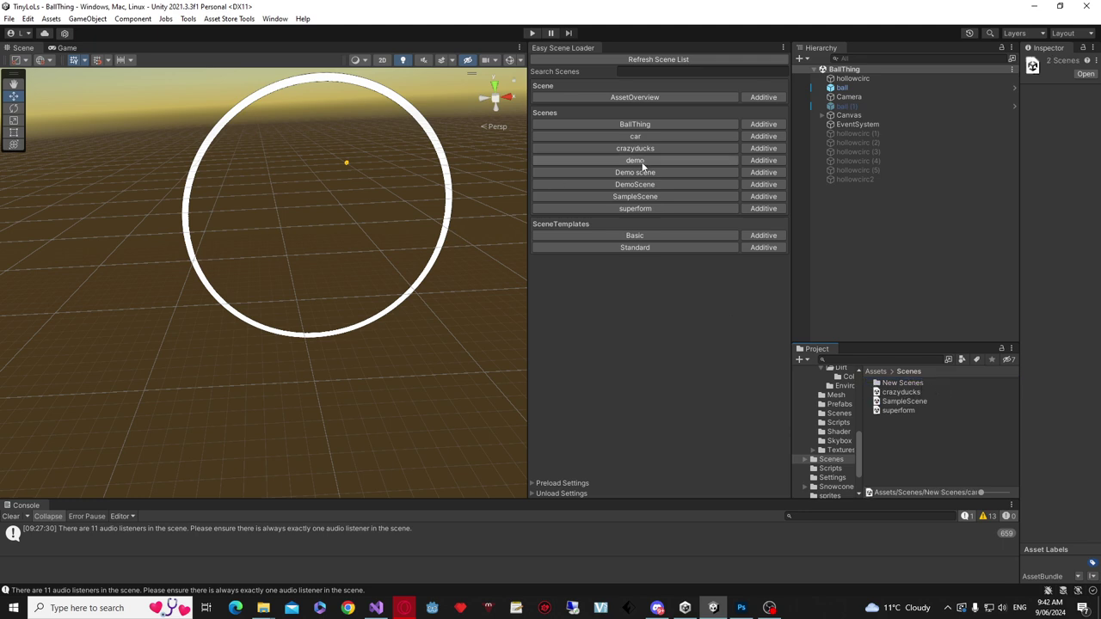
Refresh the loader's scene list and switch between the car and BallThing scenes under New Scenes, ending on car.
left_click(643, 60)
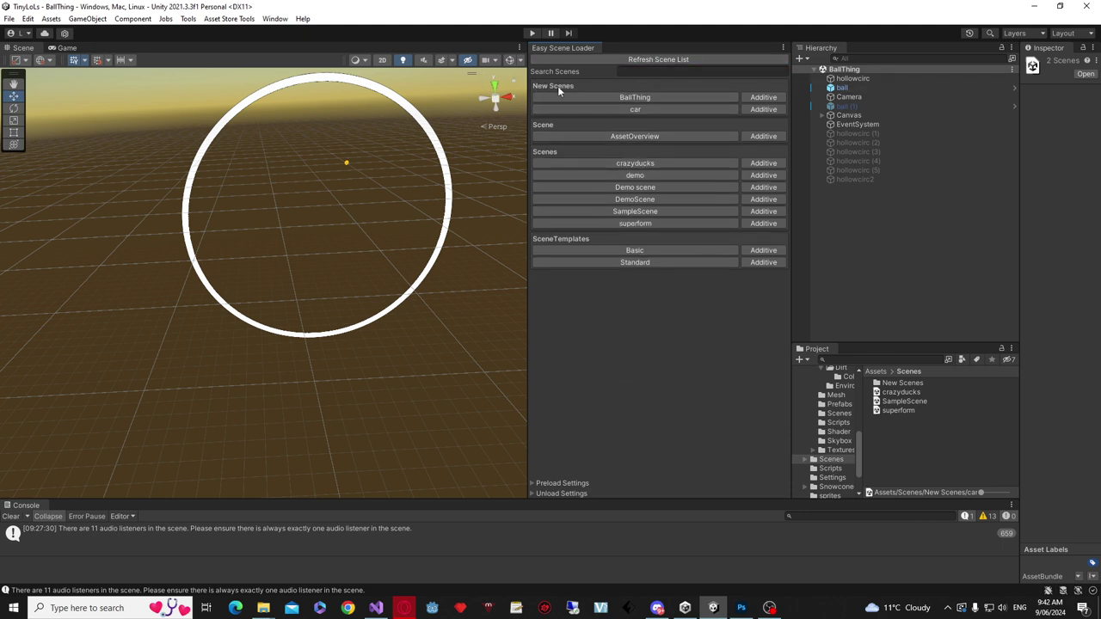
left_click(637, 110)
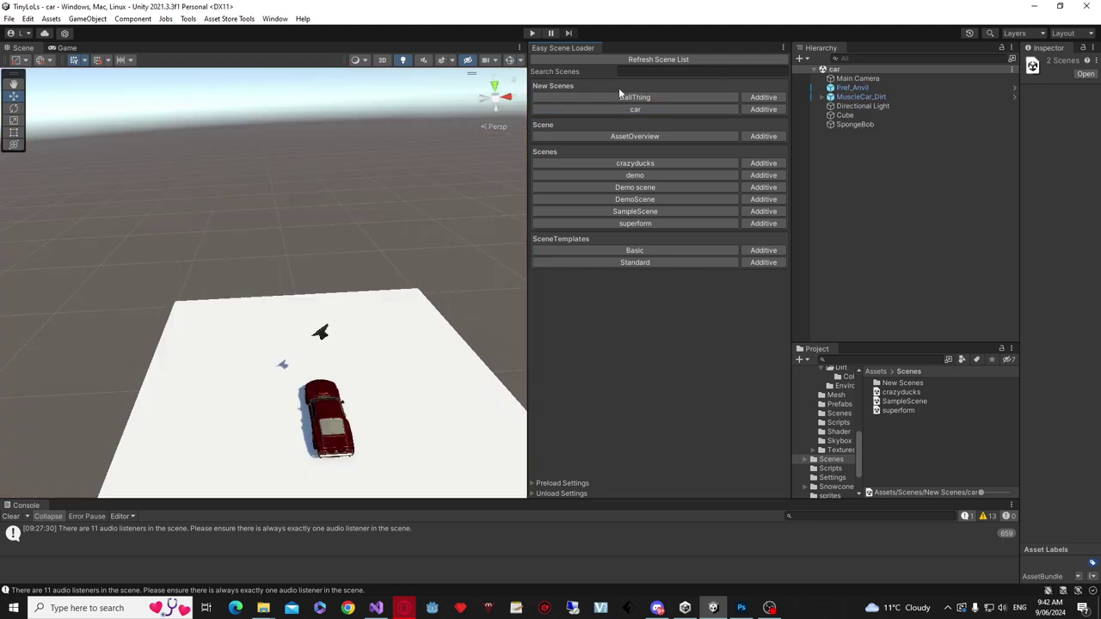
left_click(624, 99)
left_click(619, 106)
Create a folder named Crazy Scene in Assets/Scenes and move the crazyducks scene into it.
right_click(904, 447)
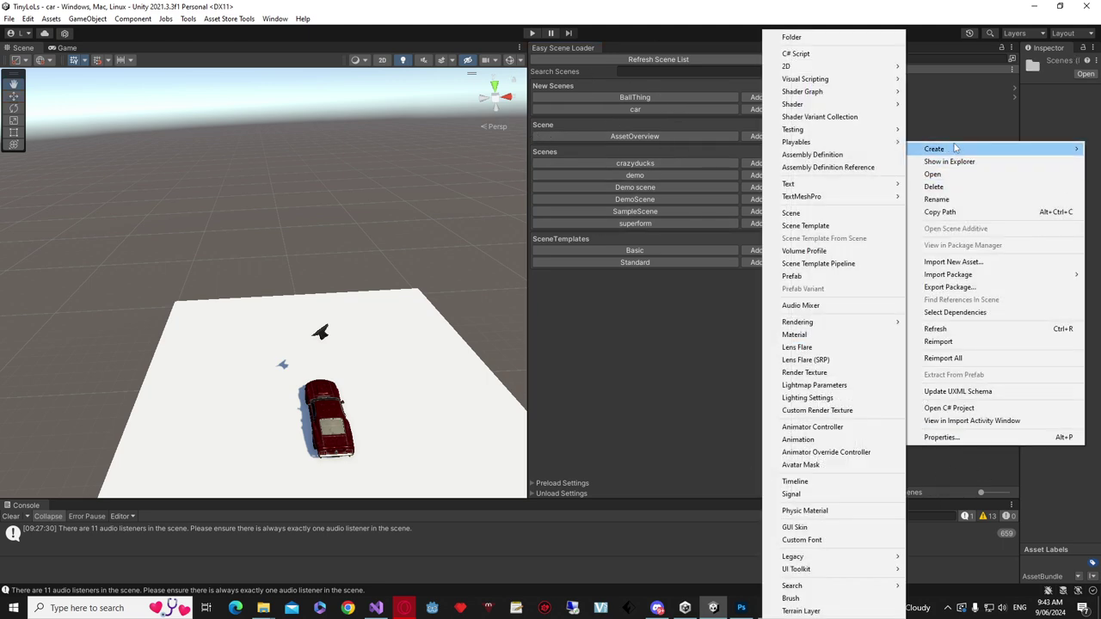
mouse_move(918, 149)
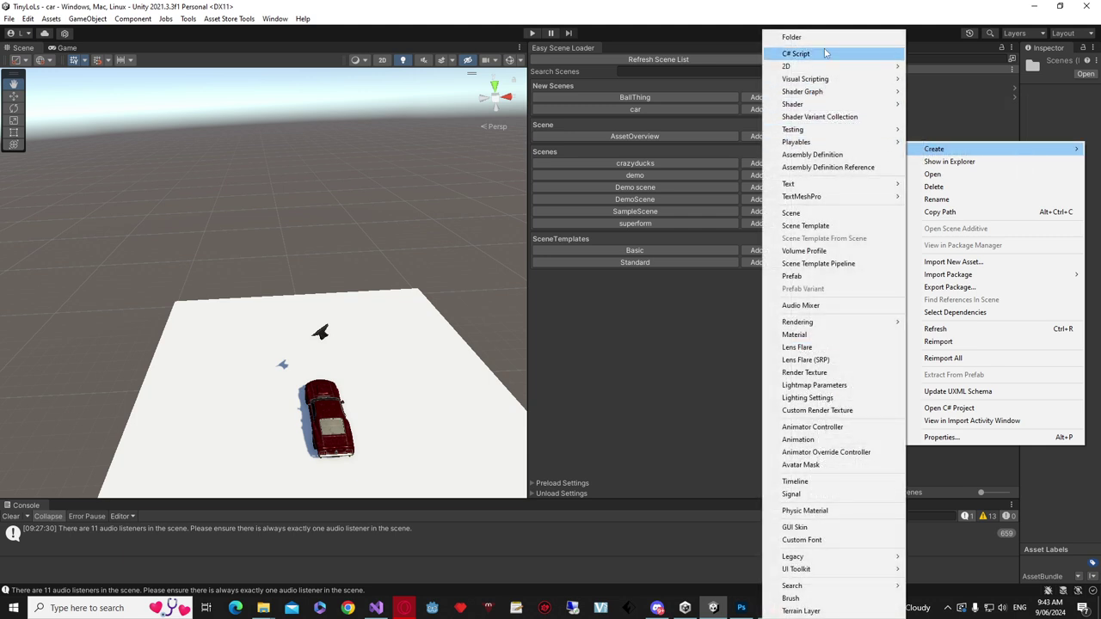
left_click(824, 38)
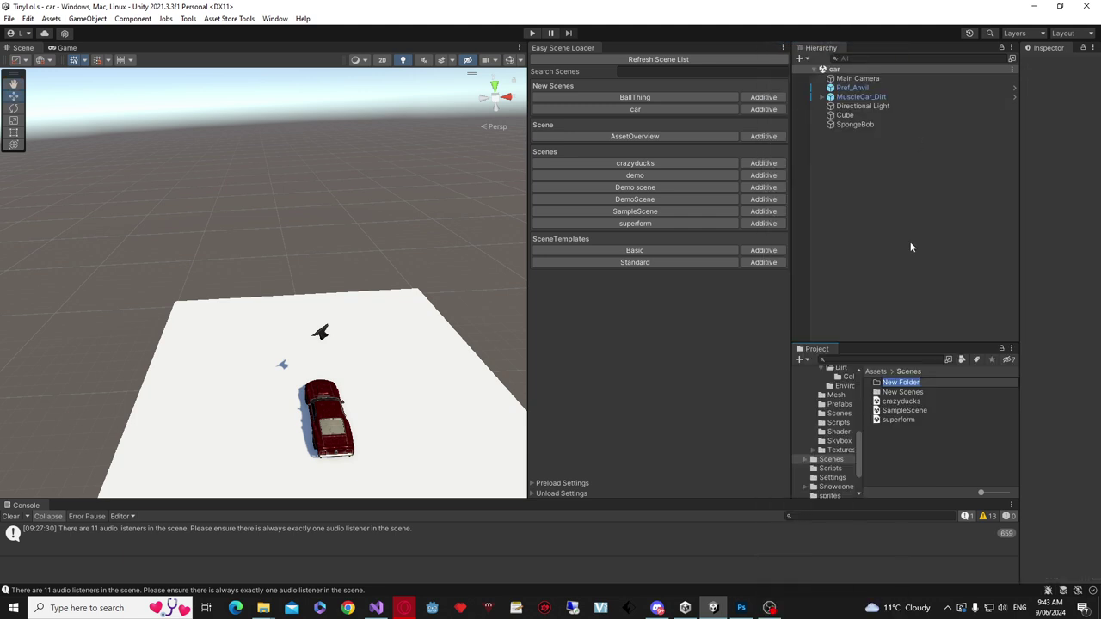
type("Crazy Scene")
key("Return")
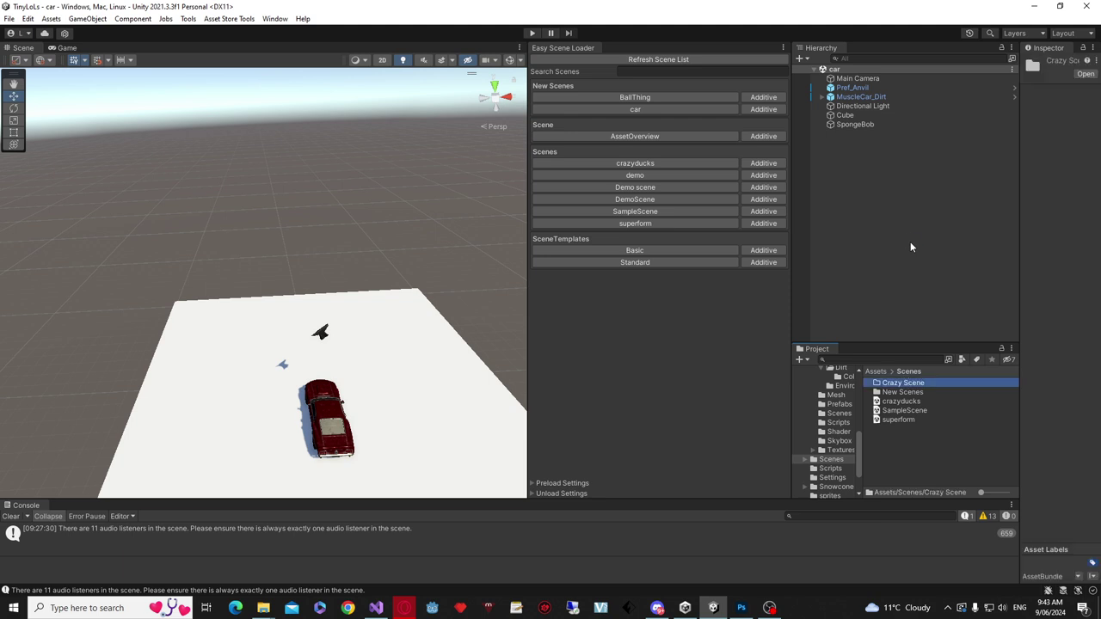
left_click_drag(900, 402, 905, 387)
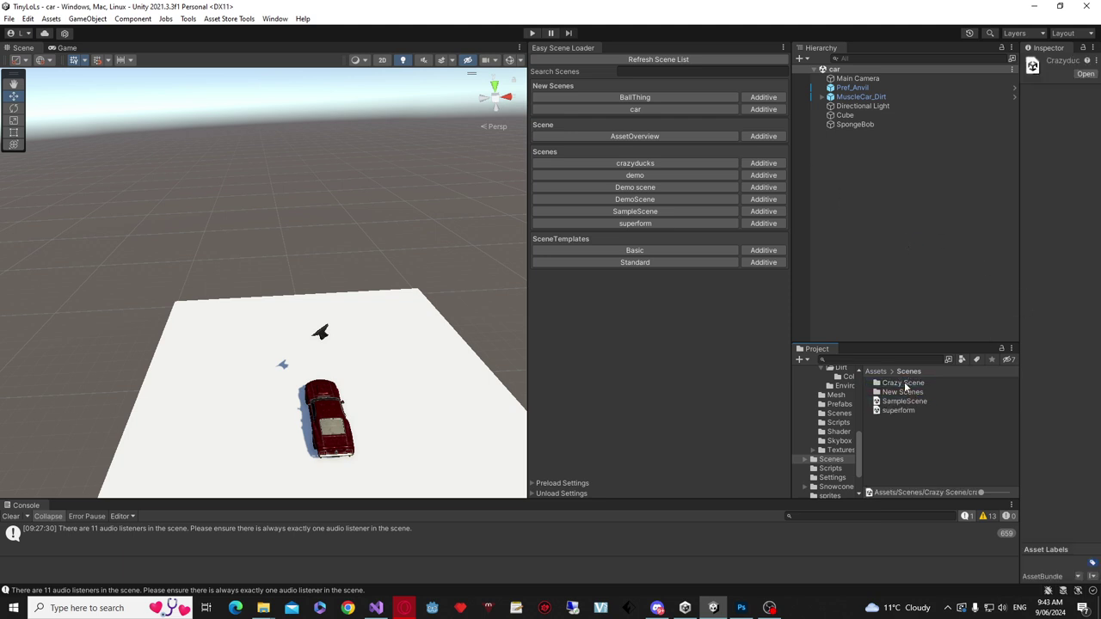
Refresh the loader's scene list and open the crazyducks, BallThing and car scenes in turn.
left_click(627, 58)
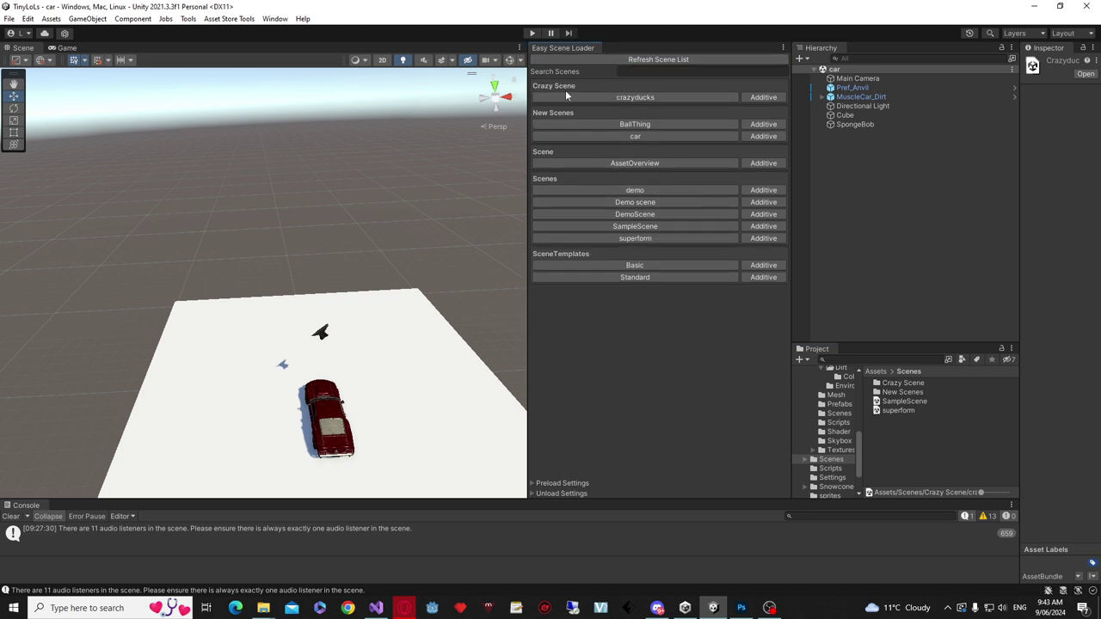
left_click(607, 97)
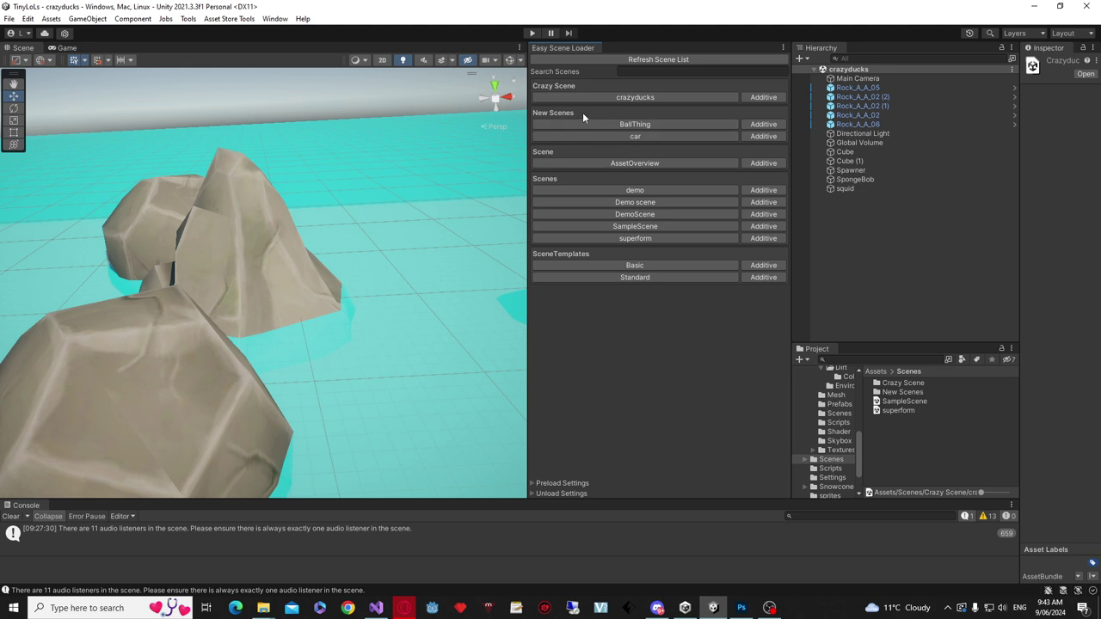
left_click(638, 125)
left_click(643, 135)
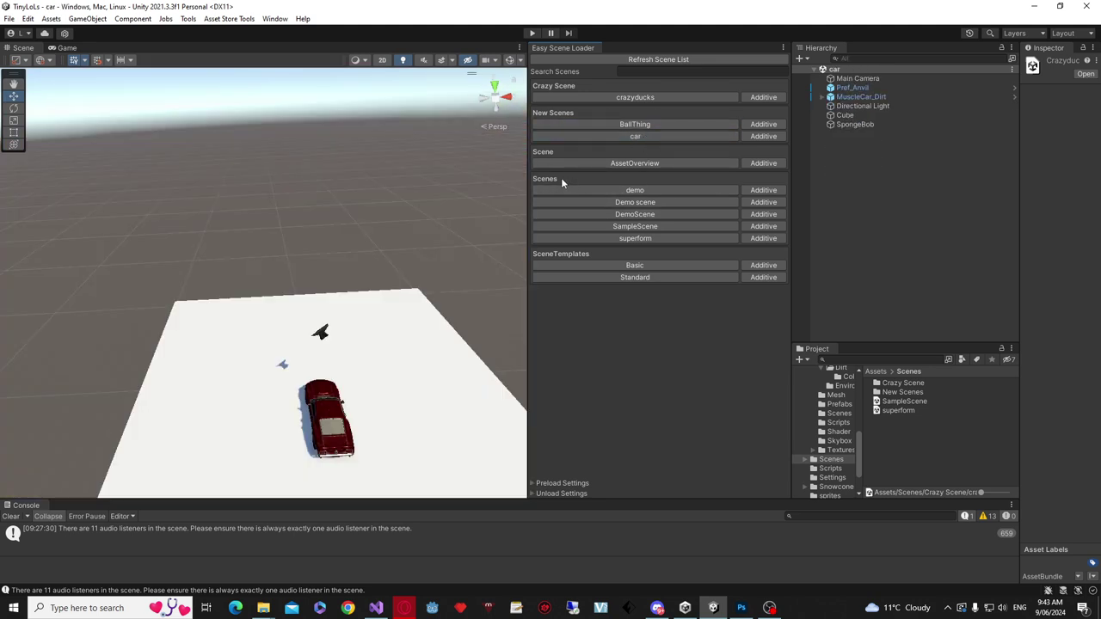
Open Demo scene, DemoScene, SampleScene, superform and finally demo from the Scenes group, and narrow the loader panel.
left_click(634, 202)
left_click(635, 214)
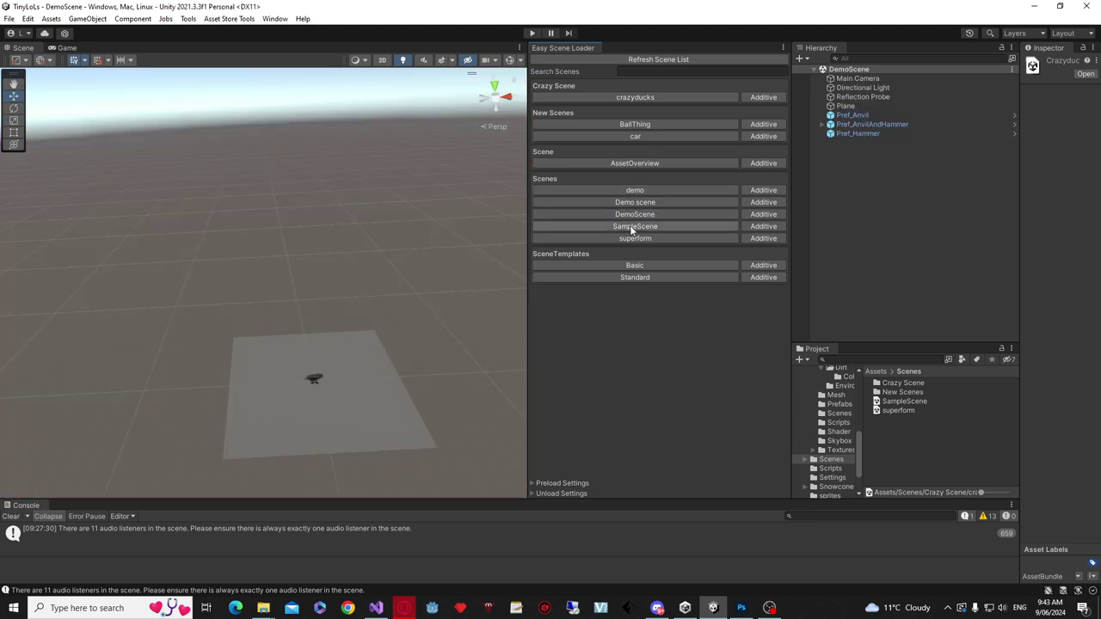
left_click(635, 226)
left_click(634, 238)
left_click(634, 190)
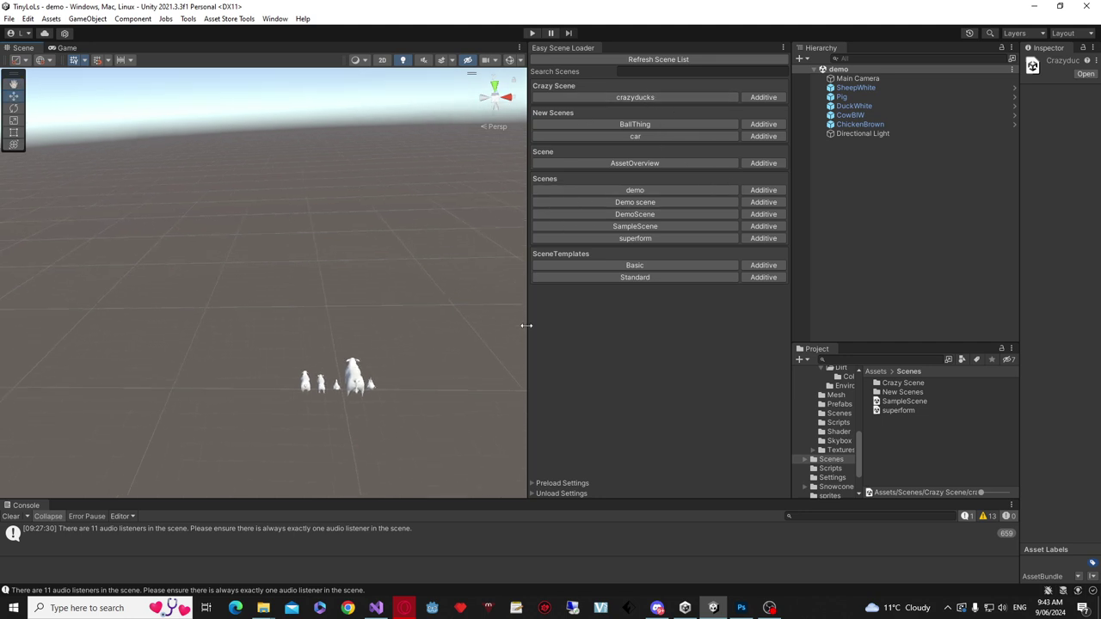
left_click_drag(527, 320, 560, 323)
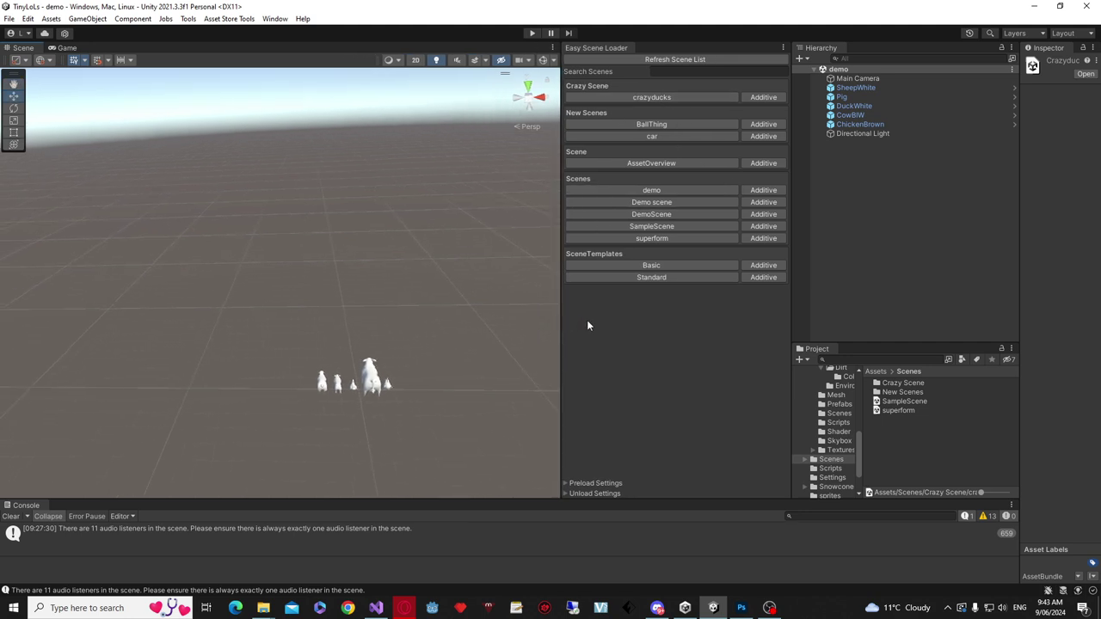
Test preloading all scenes in play mode through the Preload Settings, and exit play mode.
left_click(531, 32)
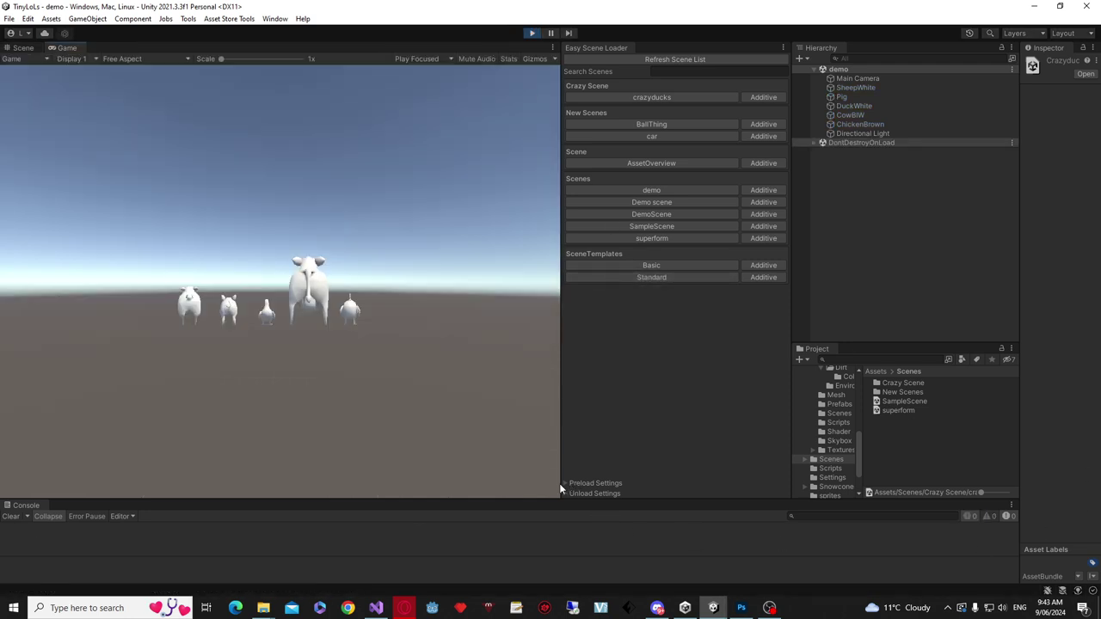
left_click(564, 482)
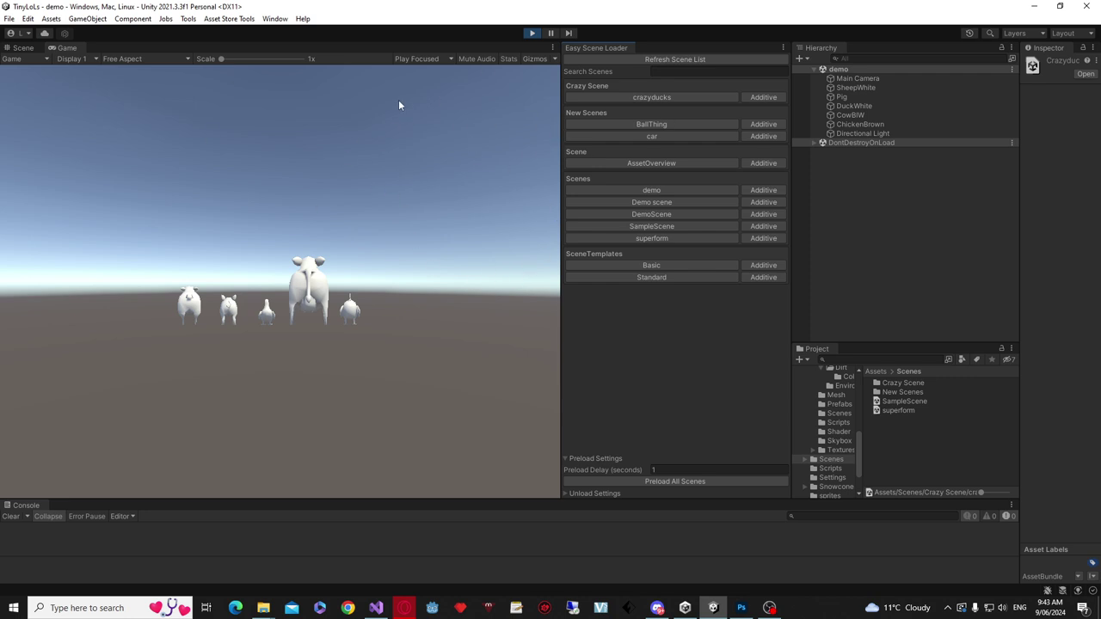
left_click(641, 483)
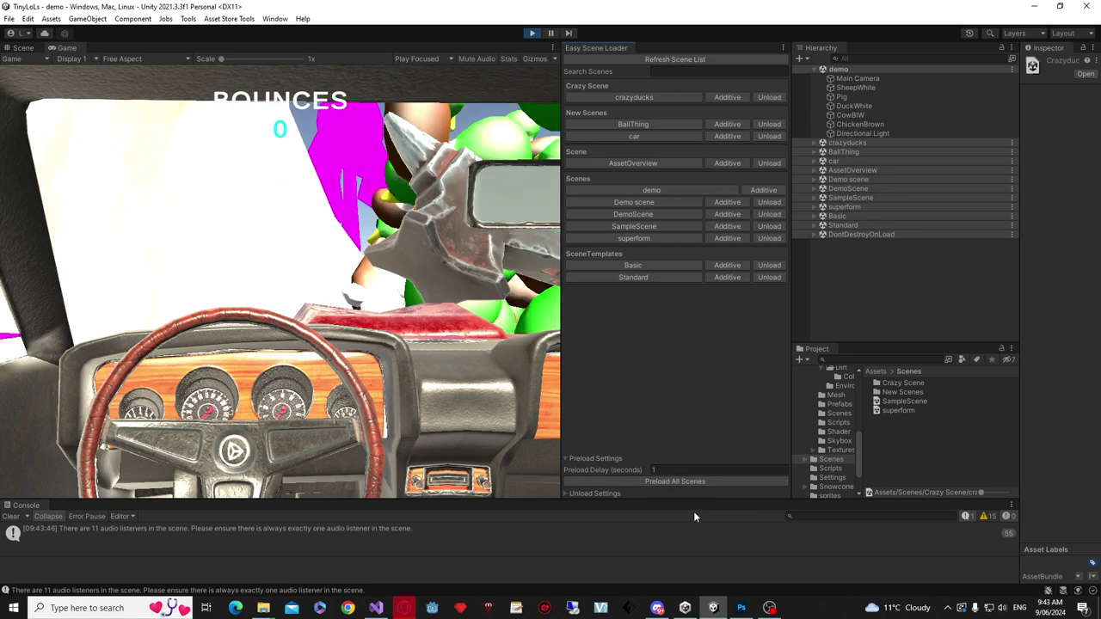
left_click(531, 33)
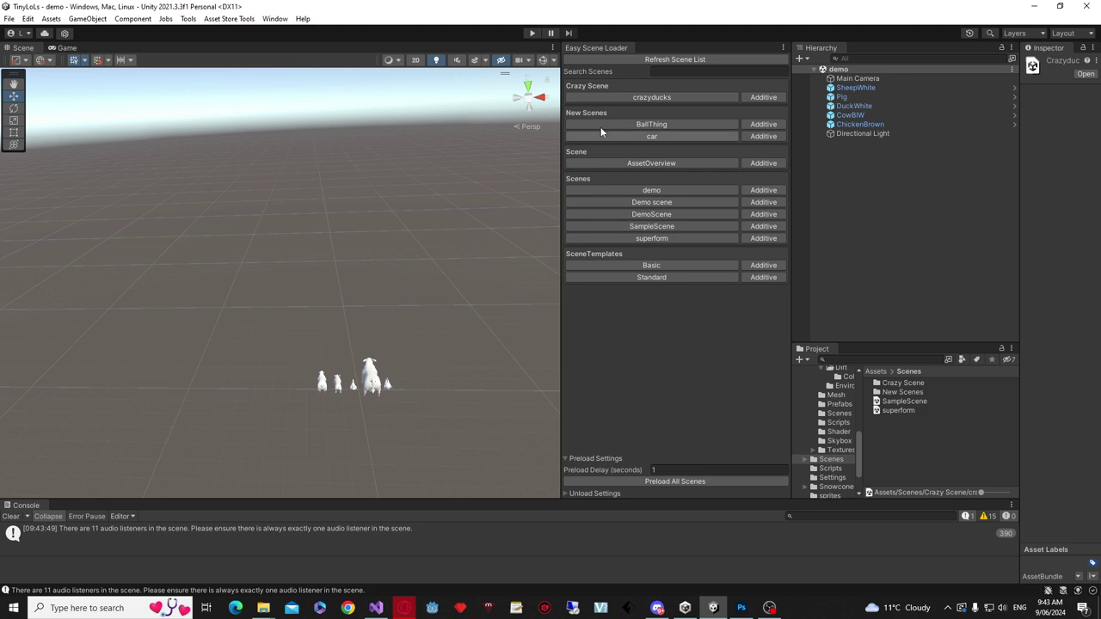
Additively load the superform, DemoScene, Demo scene and car scenes on top of the open demo scene.
left_click(755, 236)
left_click(757, 214)
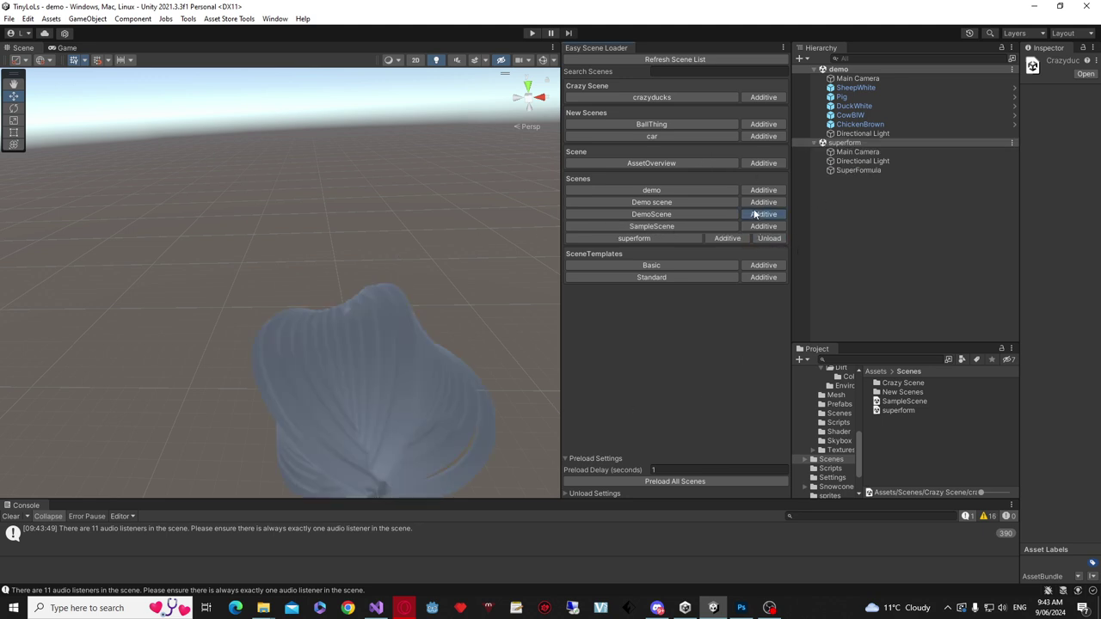
left_click(763, 136)
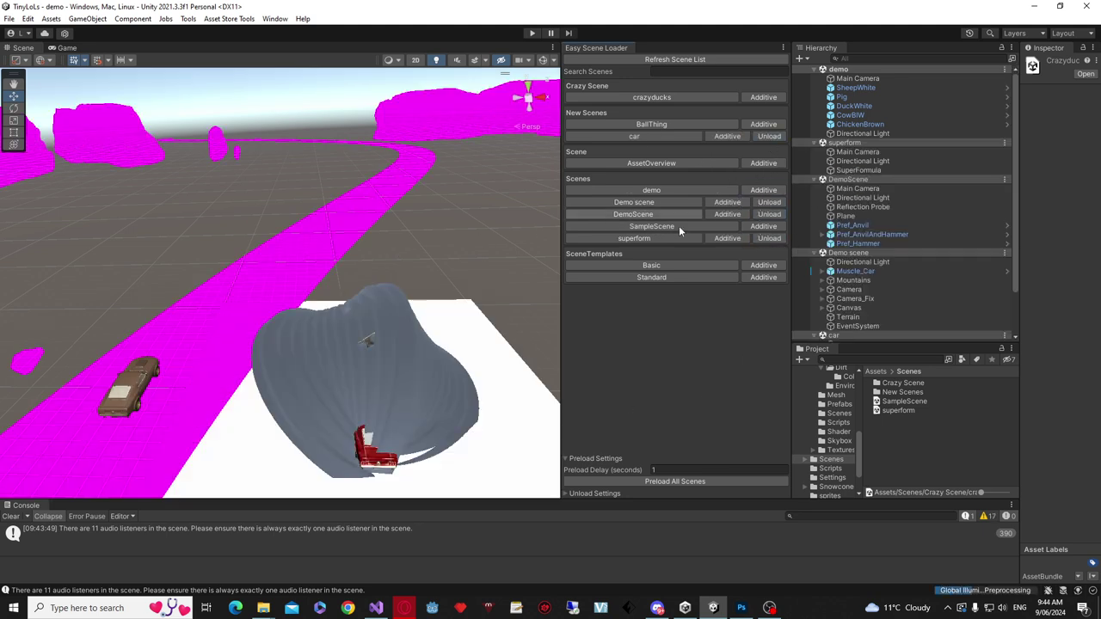
Reveal the Unload Settings and run Unload Unused Scenes twice to clear all additively loaded scenes from the hierarchy.
left_click(566, 494)
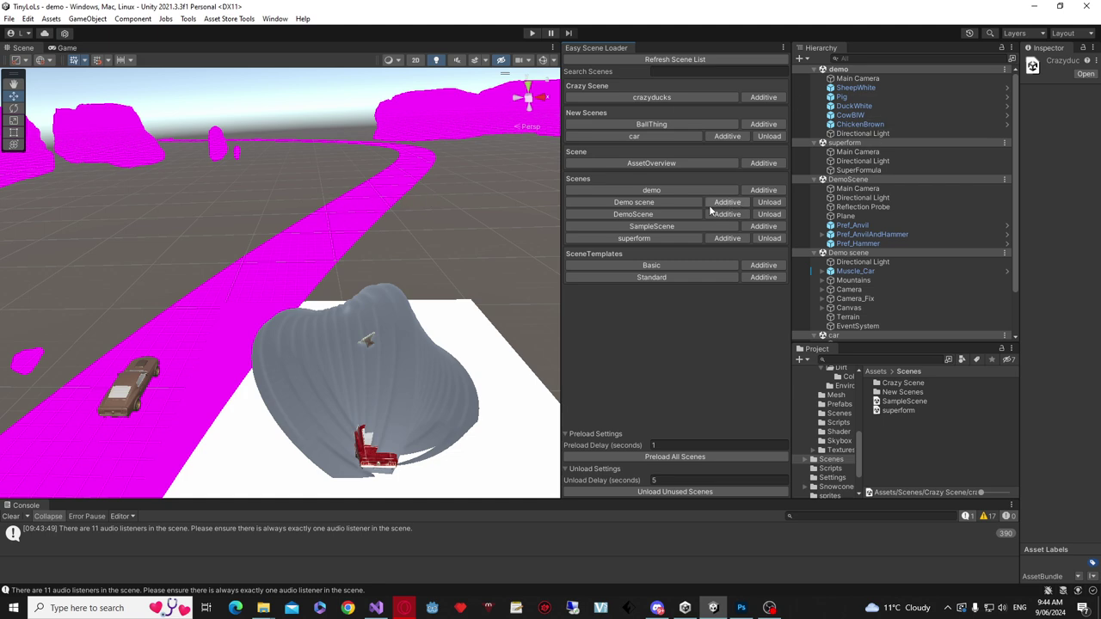
mouse_move(469, 249)
right_mouse_down()
mouse_move(252, 238)
mouse_move(465, 244)
right_mouse_up()
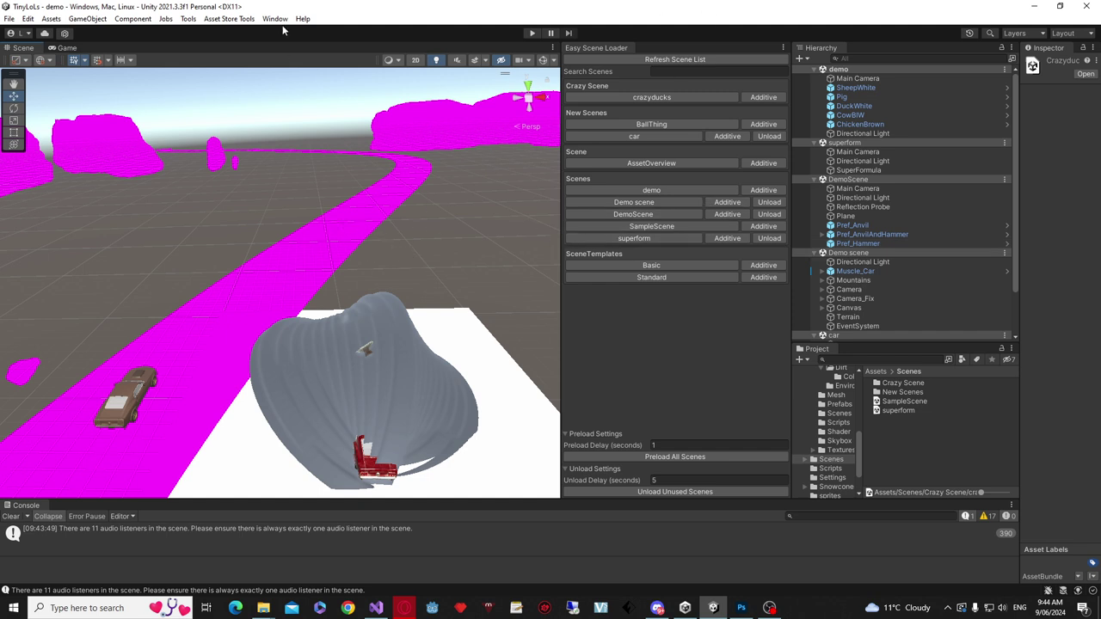
left_click(635, 493)
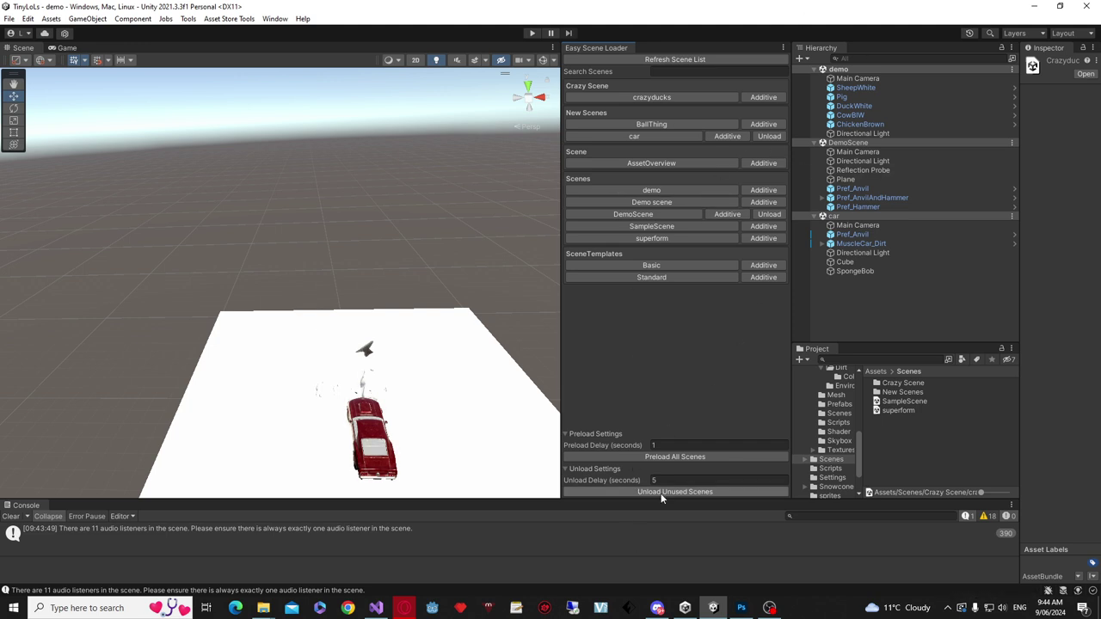
left_click(660, 492)
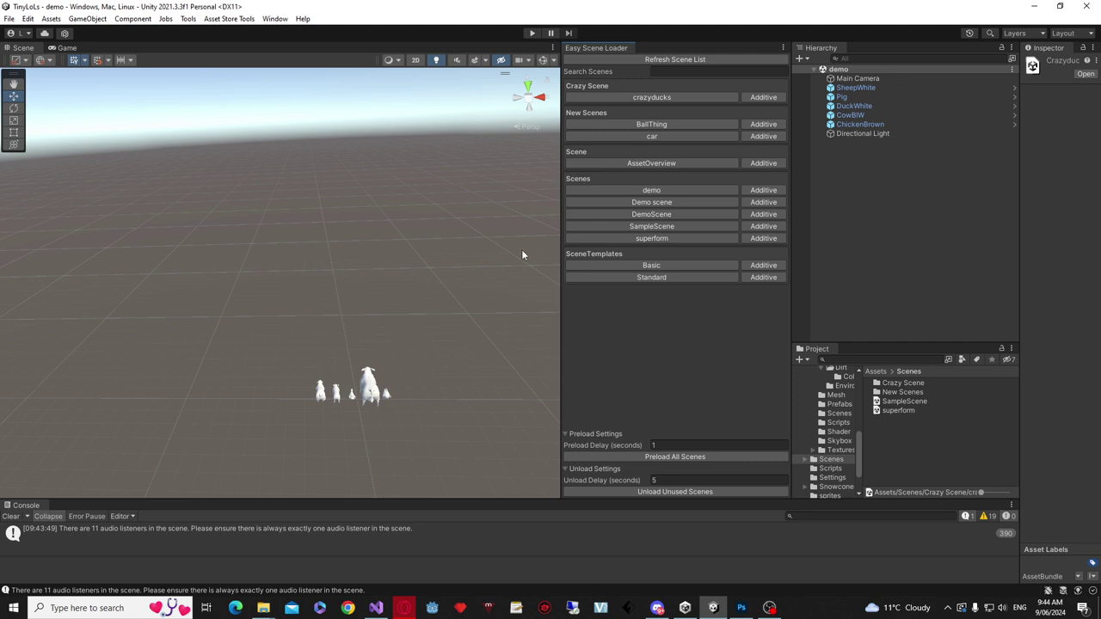
Open the BallThing scene from the New Scenes group and narrow the loader panel to widen the scene view.
left_click(632, 123)
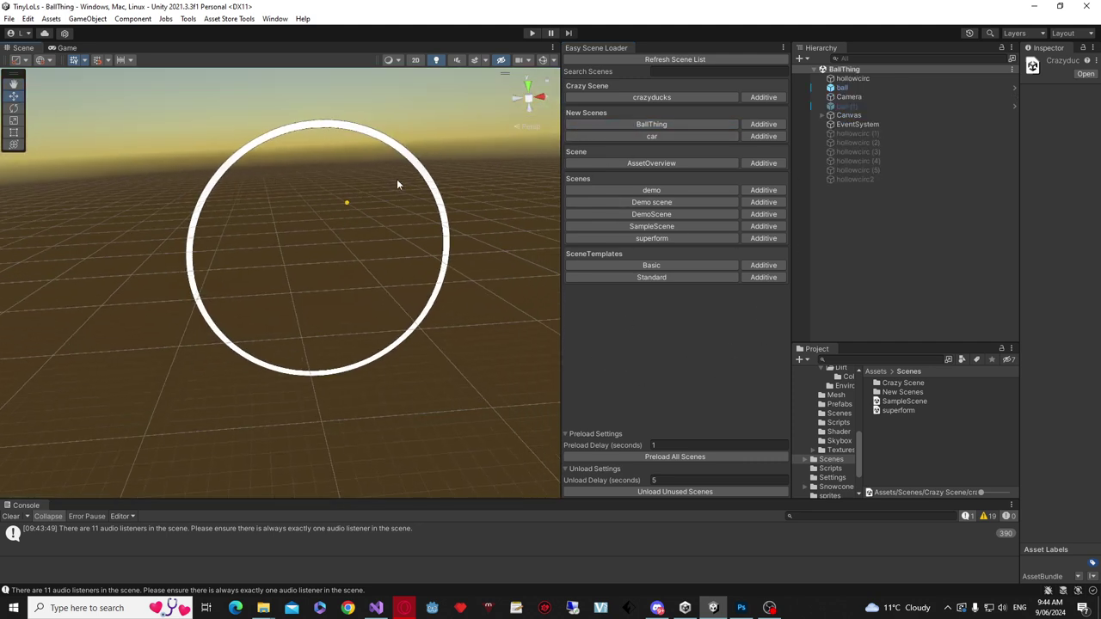
left_click_drag(560, 361, 649, 356)
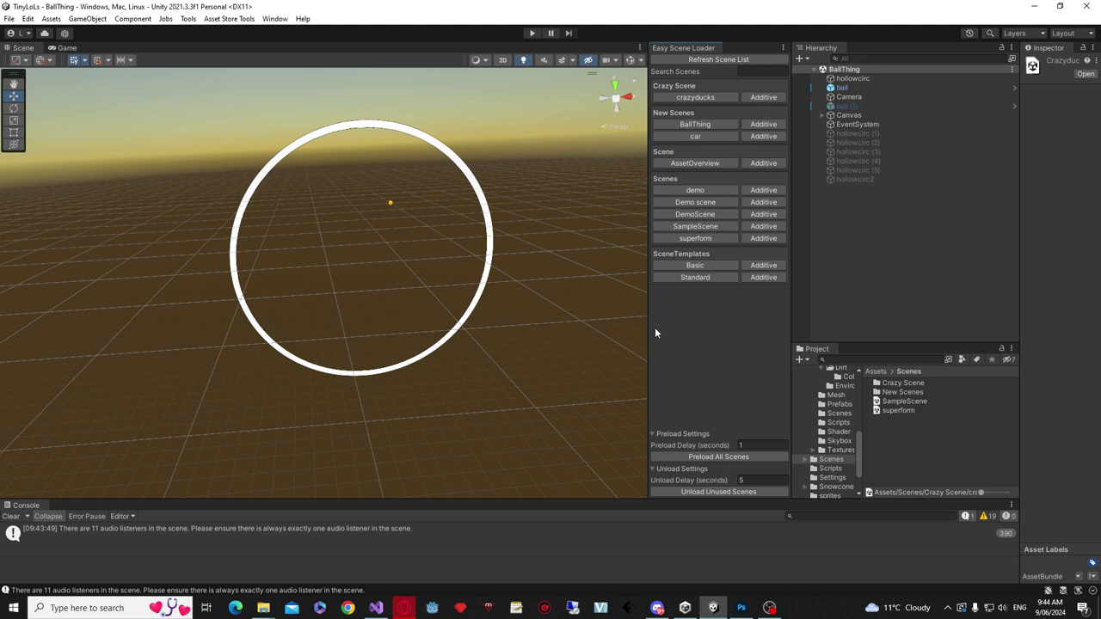
mouse_move(648, 328)
left_mouse_down()
mouse_move(656, 342)
mouse_move(638, 341)
left_mouse_up()
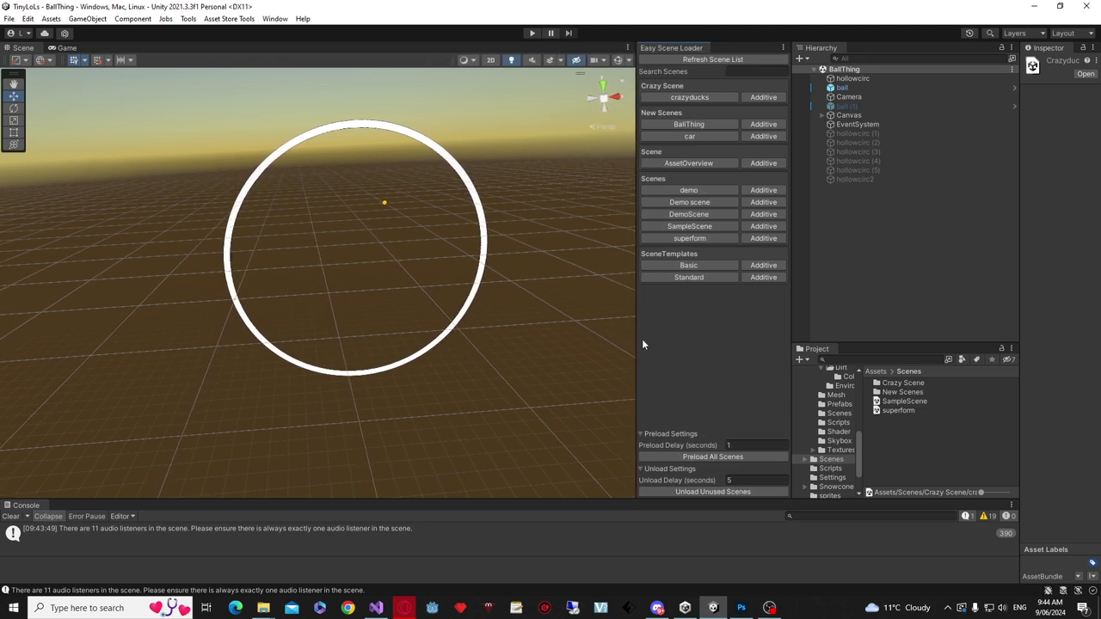
scroll(824, 476, "up", 2)
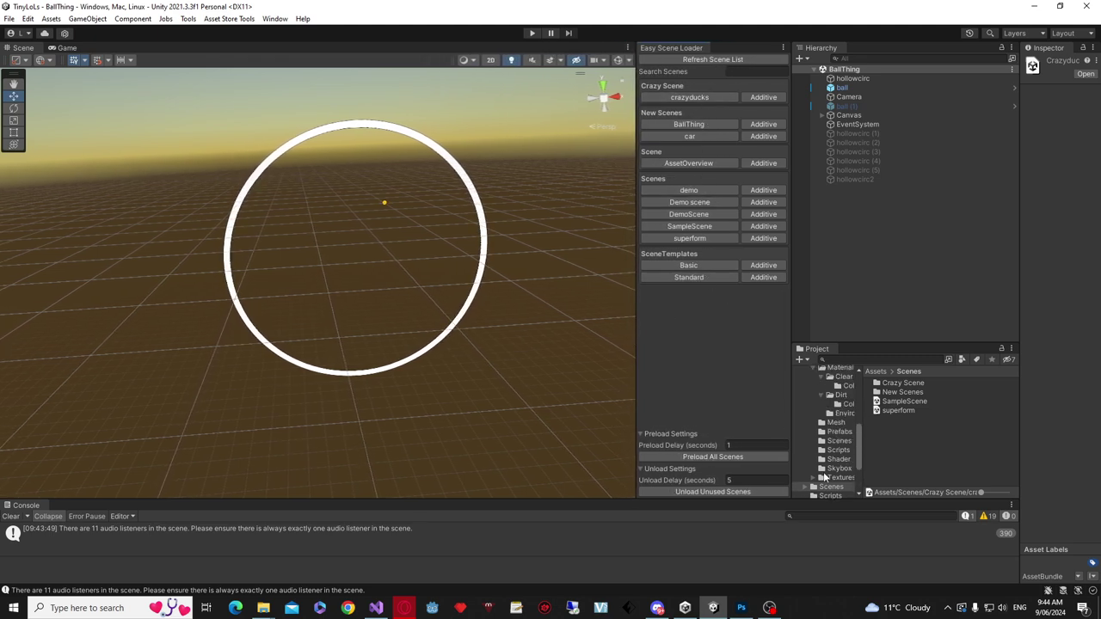
scroll(823, 475, "down", 2)
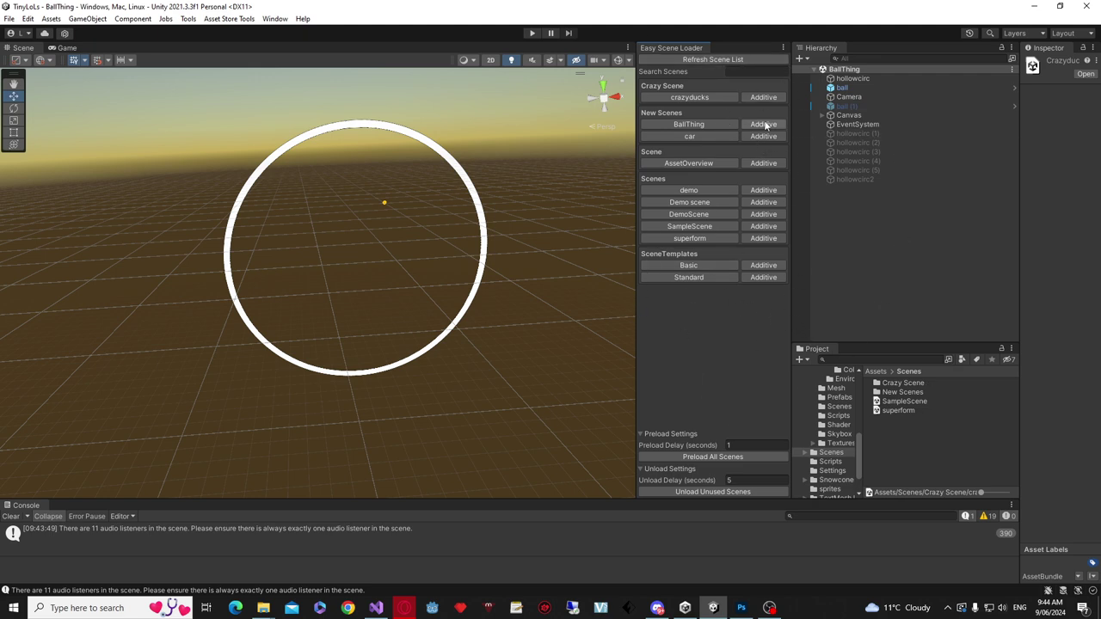
Open DemoScene followed by demo from the Scenes group, and make the loader panel slightly narrower.
left_click(693, 214)
left_click(693, 188)
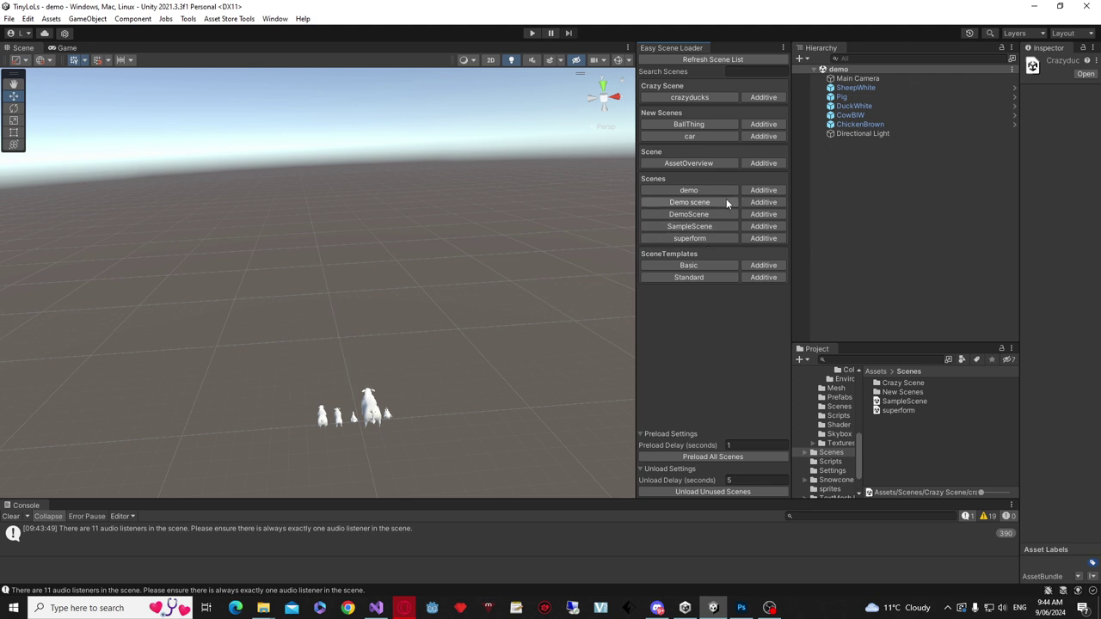
mouse_move(634, 355)
left_mouse_down()
mouse_move(646, 366)
mouse_move(624, 363)
left_mouse_up()
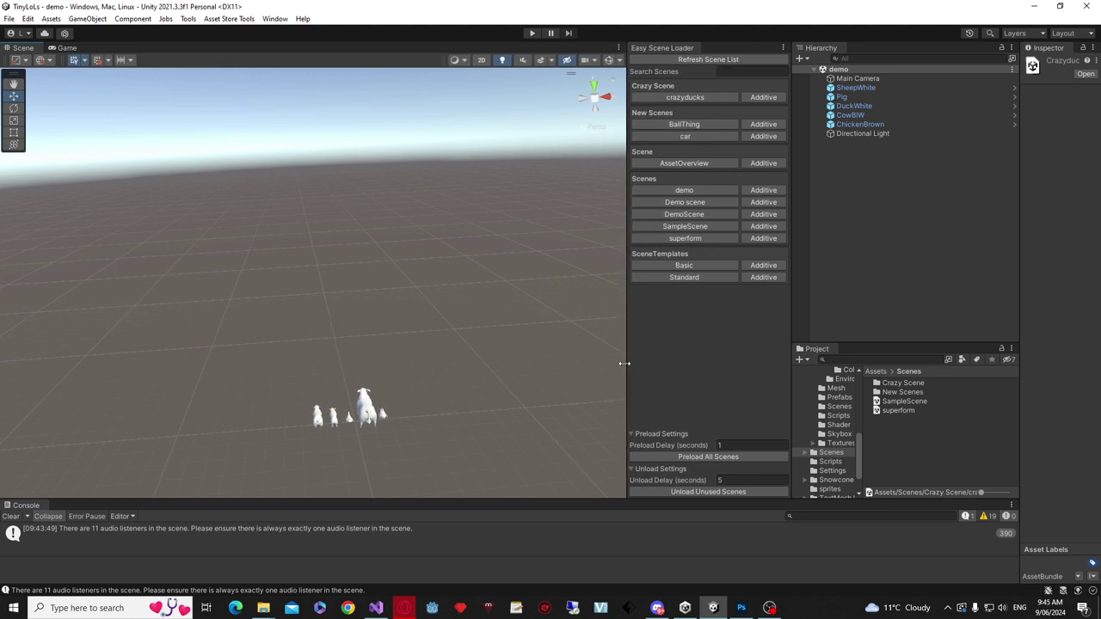
left_click_drag(626, 363, 649, 370)
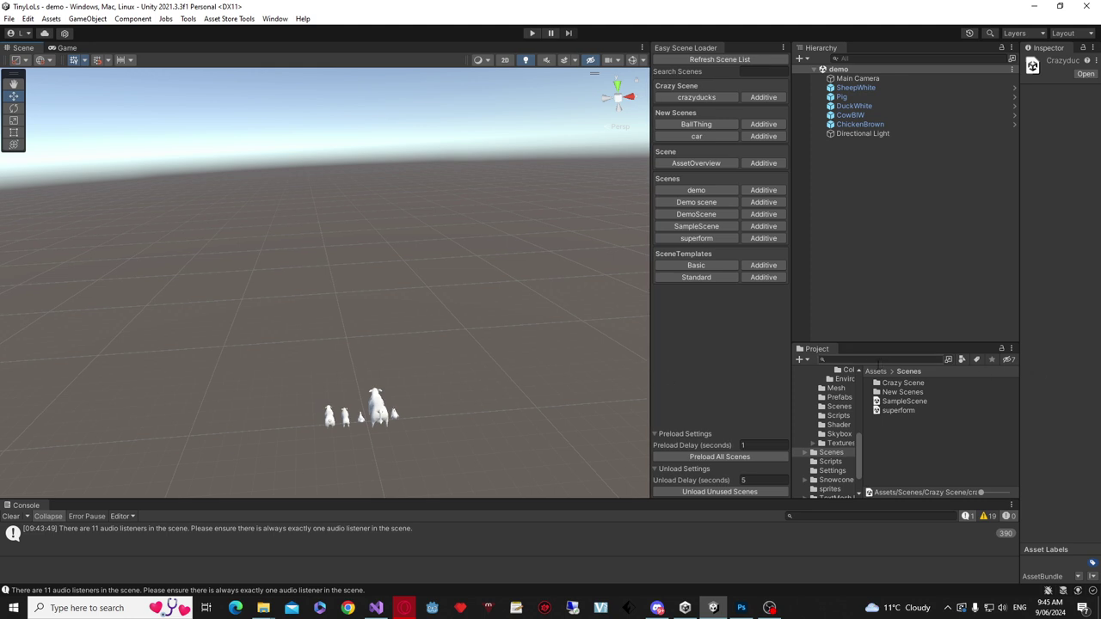
mouse_move(790, 316)
left_mouse_down()
mouse_move(804, 317)
mouse_move(789, 317)
left_mouse_up()
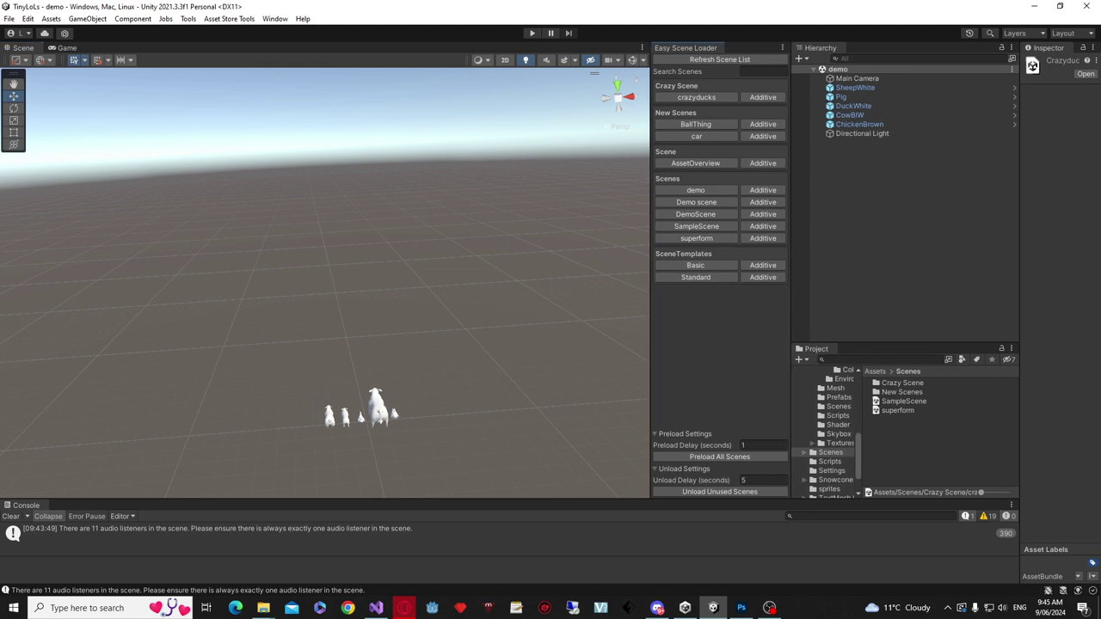